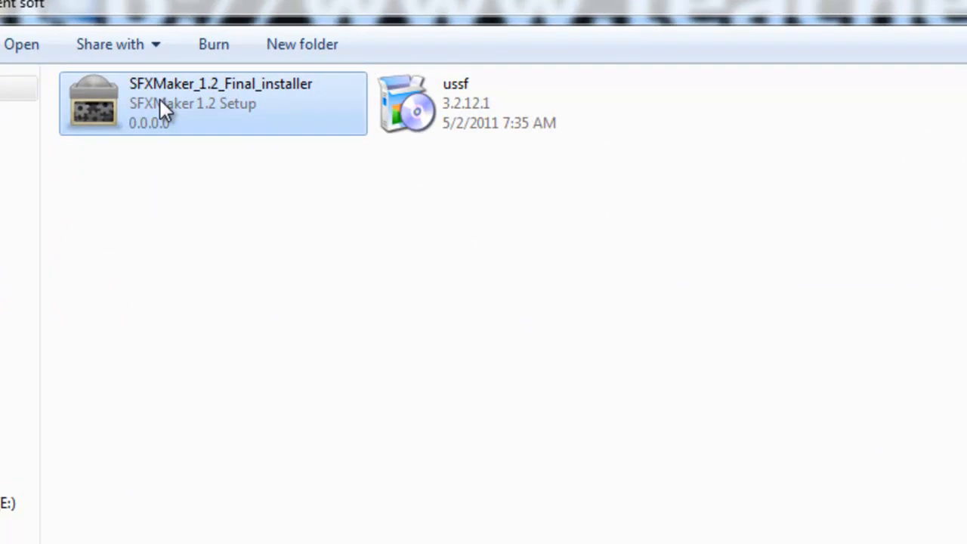
# - Launch the ussf application from the silent soft folder
pyautogui.click(448, 124)
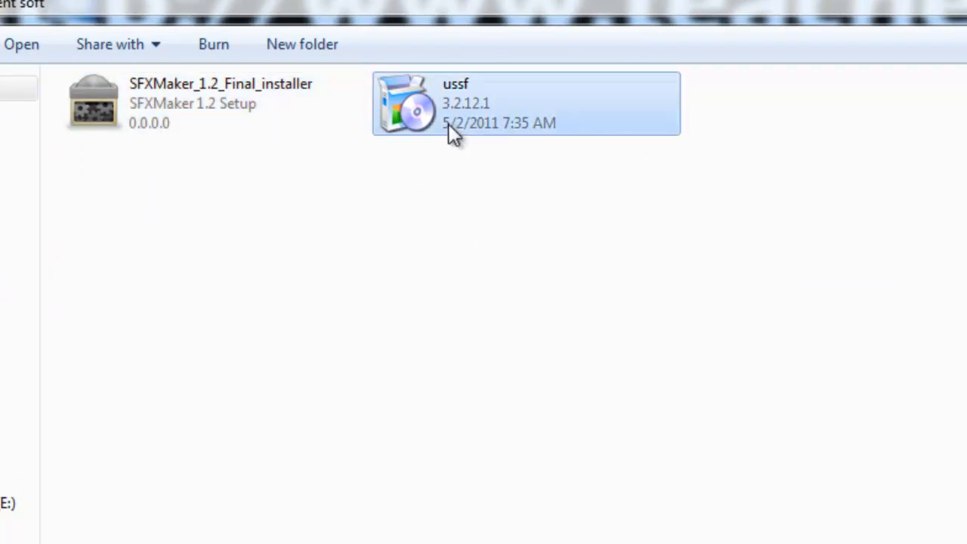
pyautogui.click(112, 125)
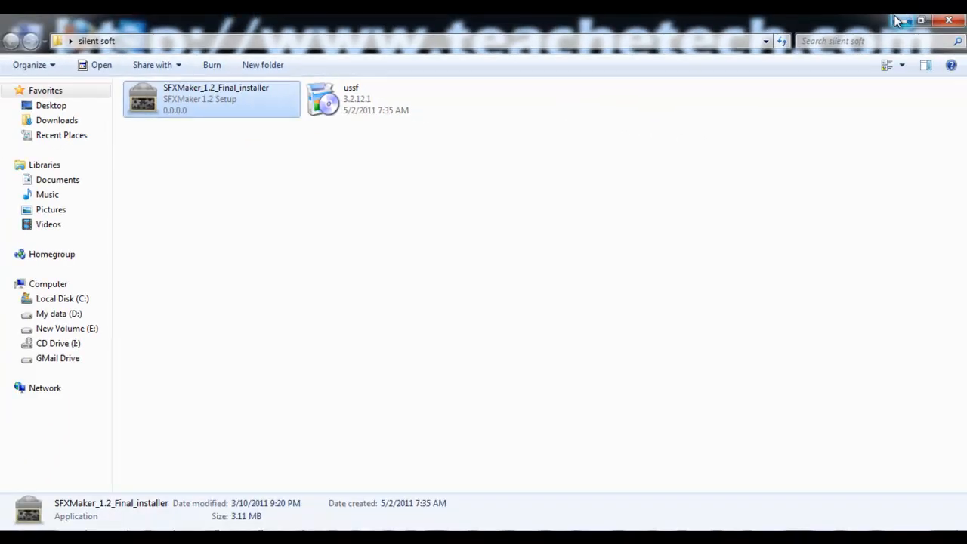
pyautogui.click(898, 21)
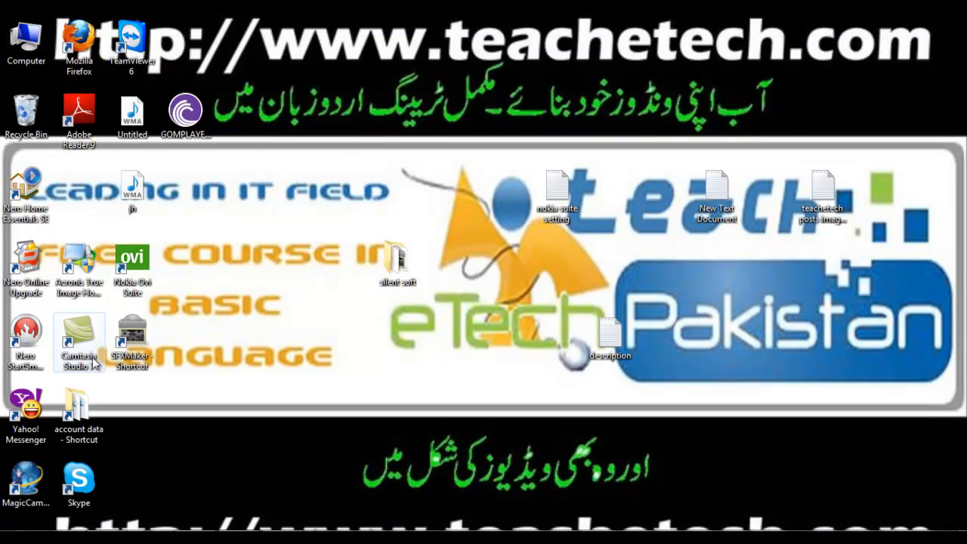
pyautogui.moveTo(128, 527)
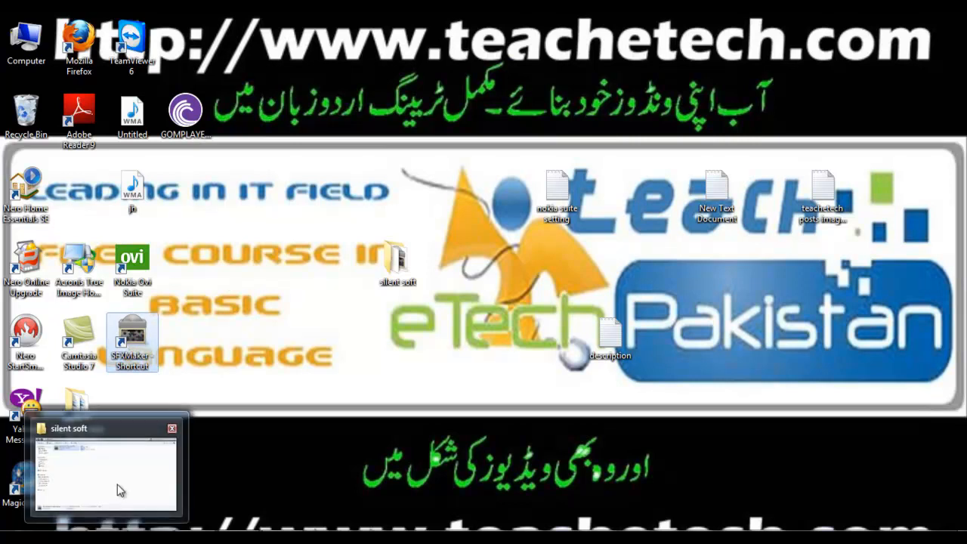
pyautogui.click(118, 491)
pyautogui.click(348, 101)
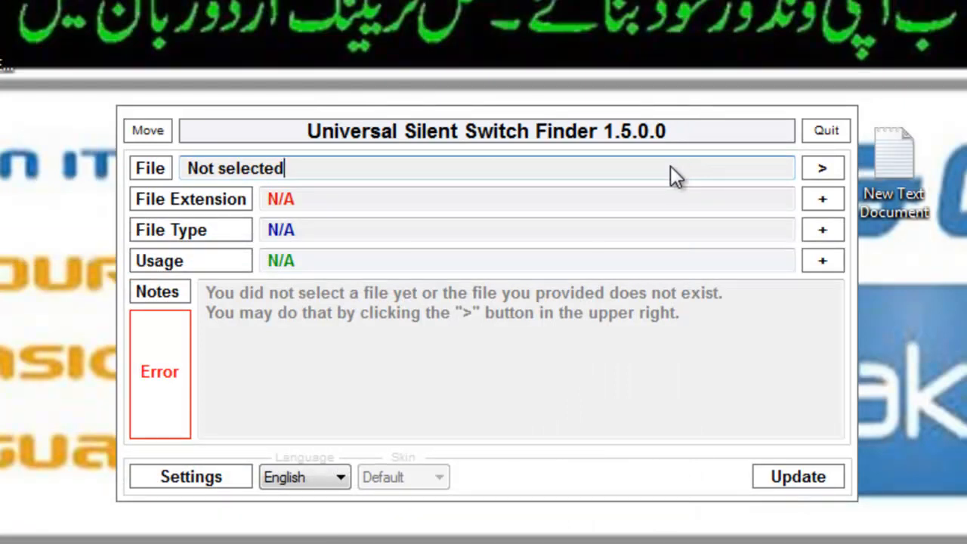
# - Load vlc-1.1.4-win32.exe from D:\software\Multimedia into Universal Silent Switch Finder and copy its usage command
pyautogui.click(823, 173)
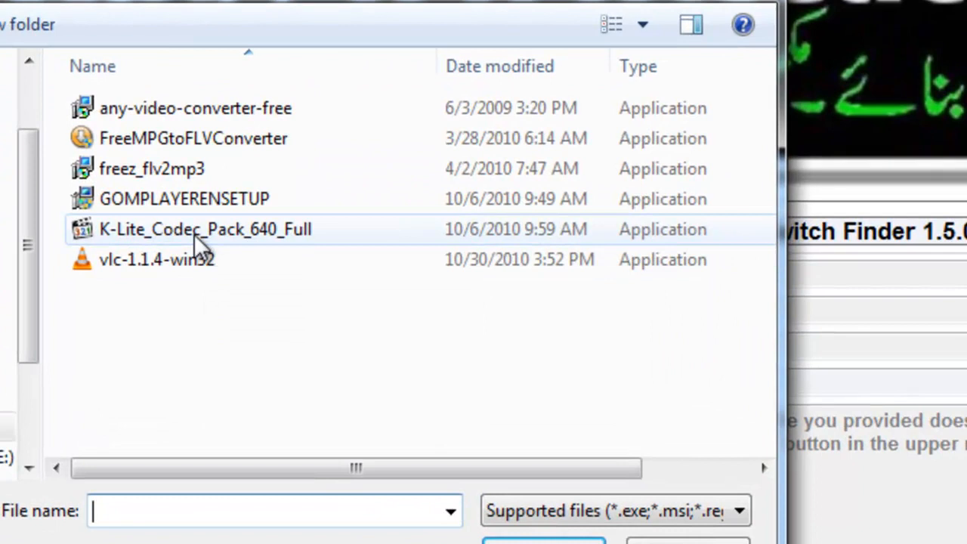
pyautogui.click(197, 232)
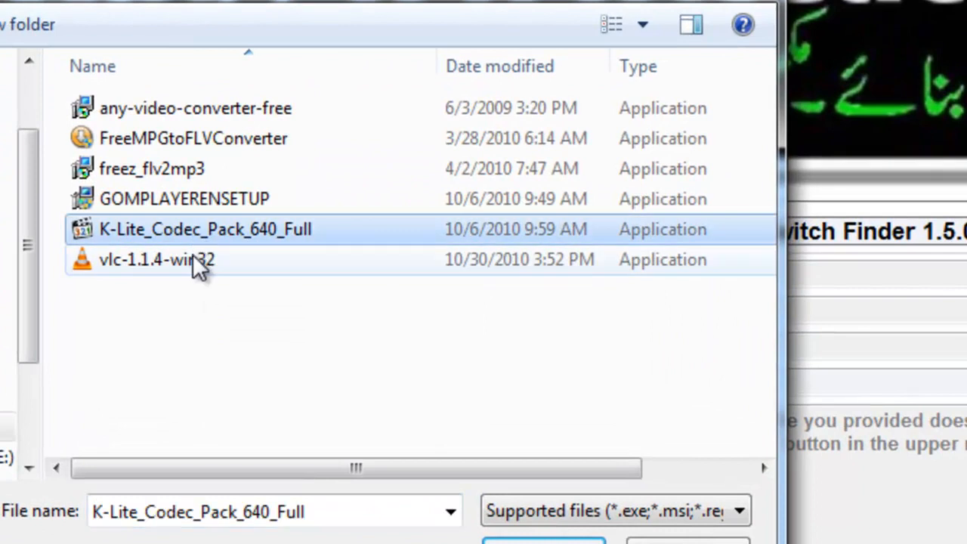
pyautogui.doubleClick(193, 256)
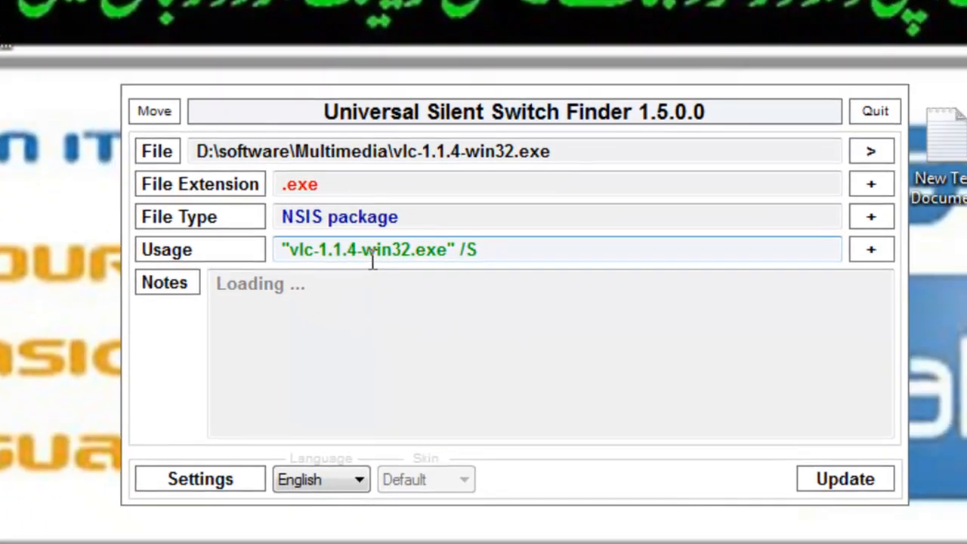
pyautogui.moveTo(492, 252); pyautogui.dragTo(278, 257)
pyautogui.hotkey('ctrl', 'c')
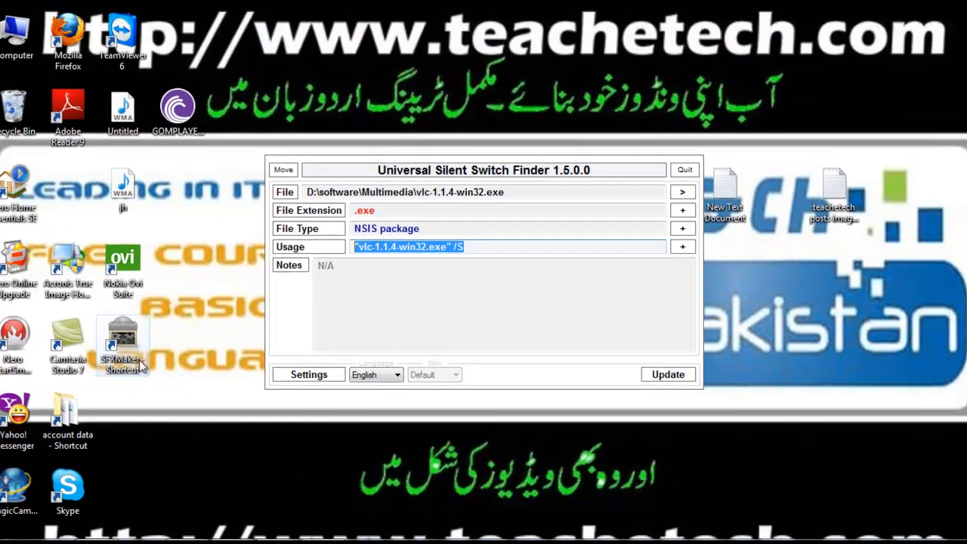
# - Switch to SFXMaker and set the standalone installer path to D:\software\Multimedia\vlc-1.1.4-win32.exe
pyautogui.doubleClick(140, 365)
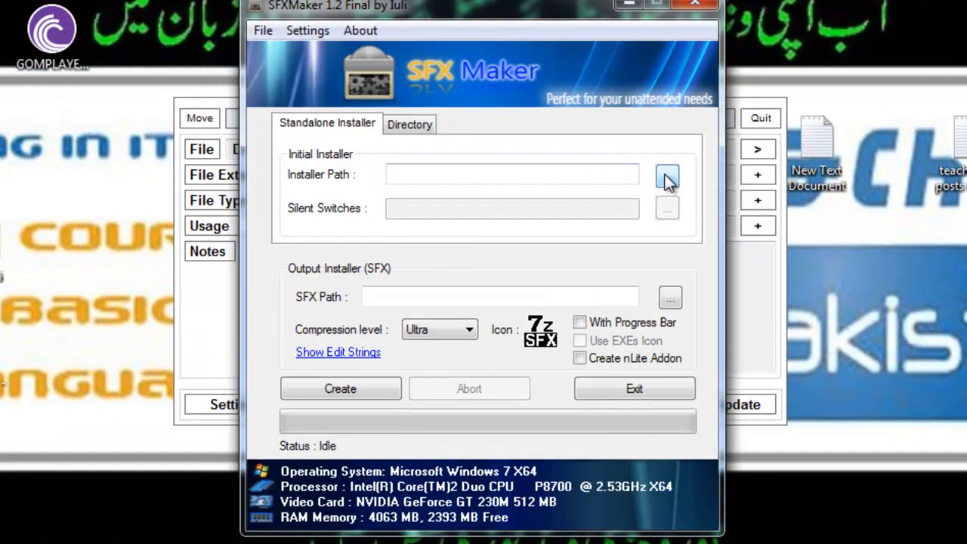
pyautogui.click(666, 177)
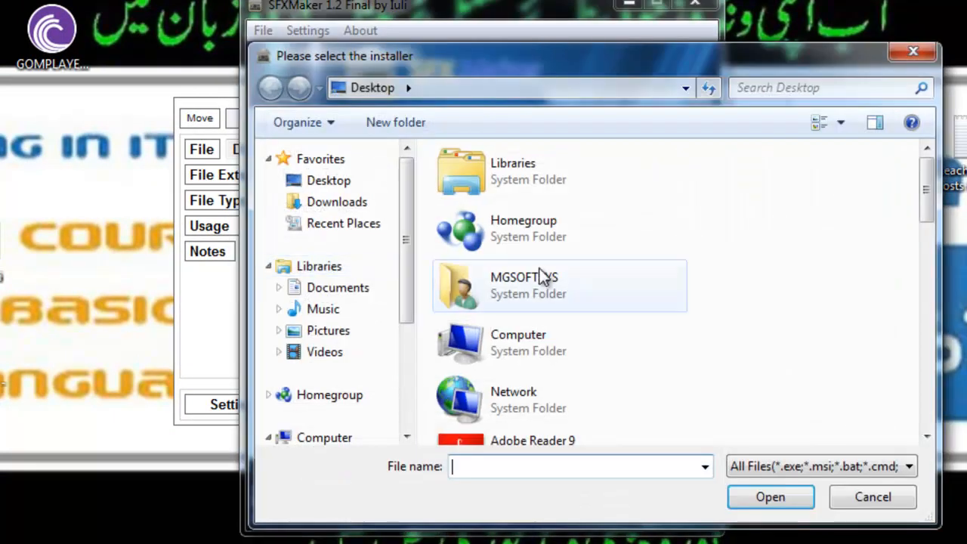
pyautogui.click(336, 440)
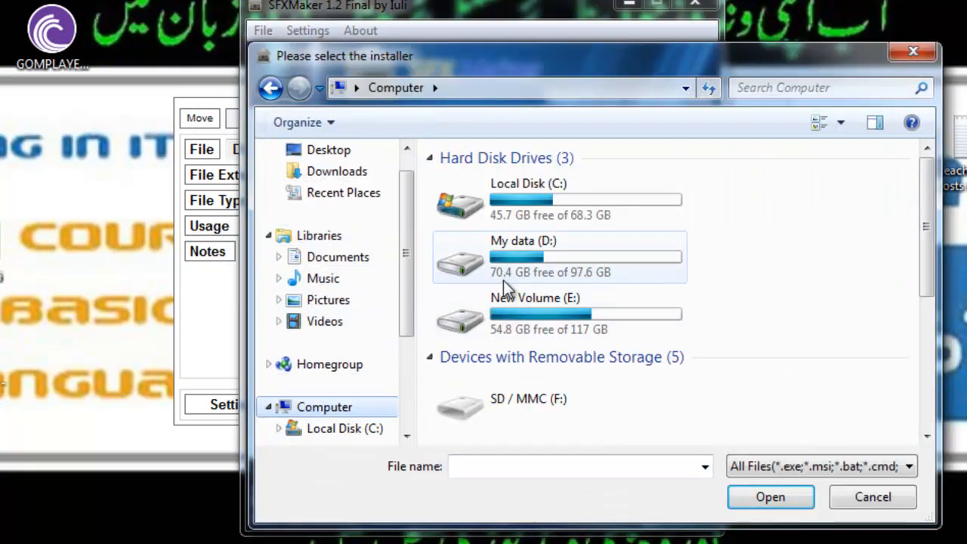
pyautogui.doubleClick(505, 279)
pyautogui.scroll(-5, 487, 268)
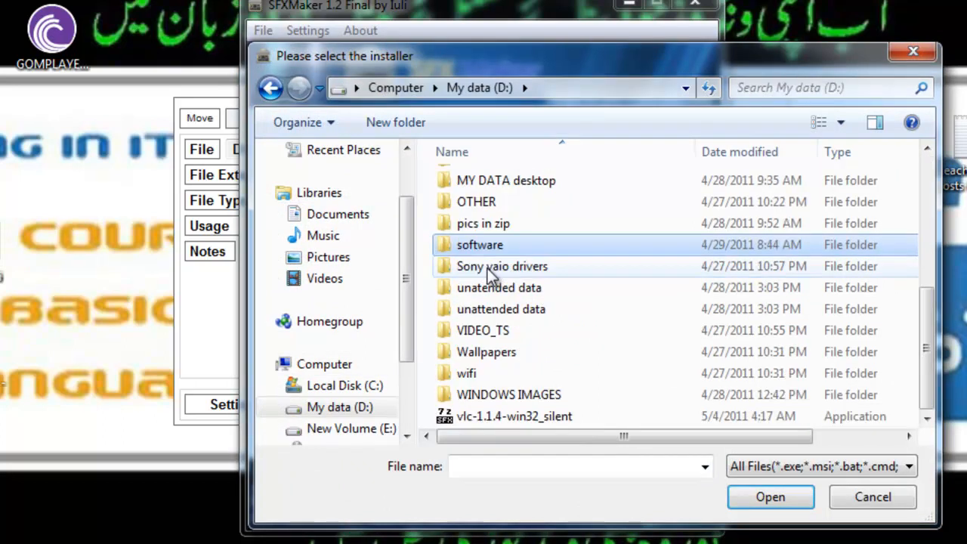
pyautogui.doubleClick(489, 251)
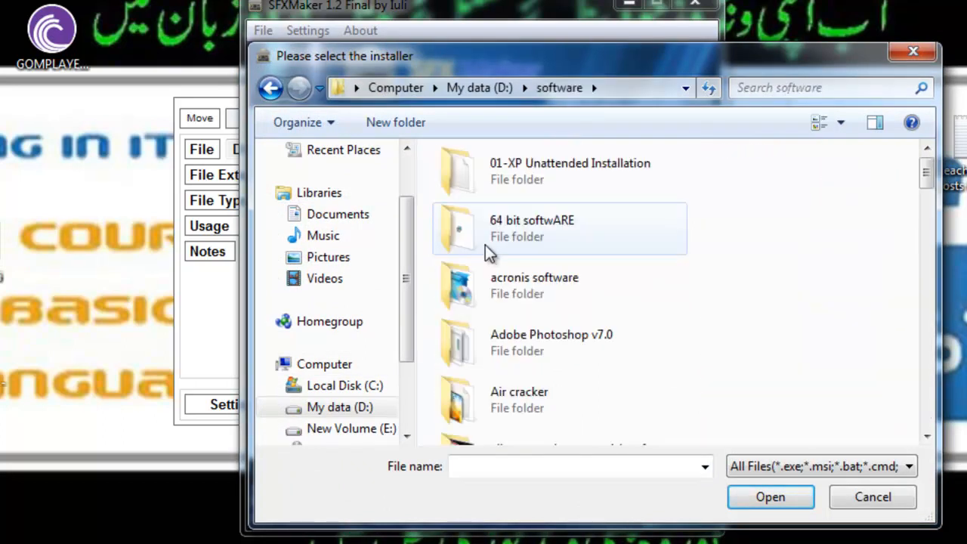
pyautogui.scroll(-5, 485, 243)
pyautogui.doubleClick(512, 296)
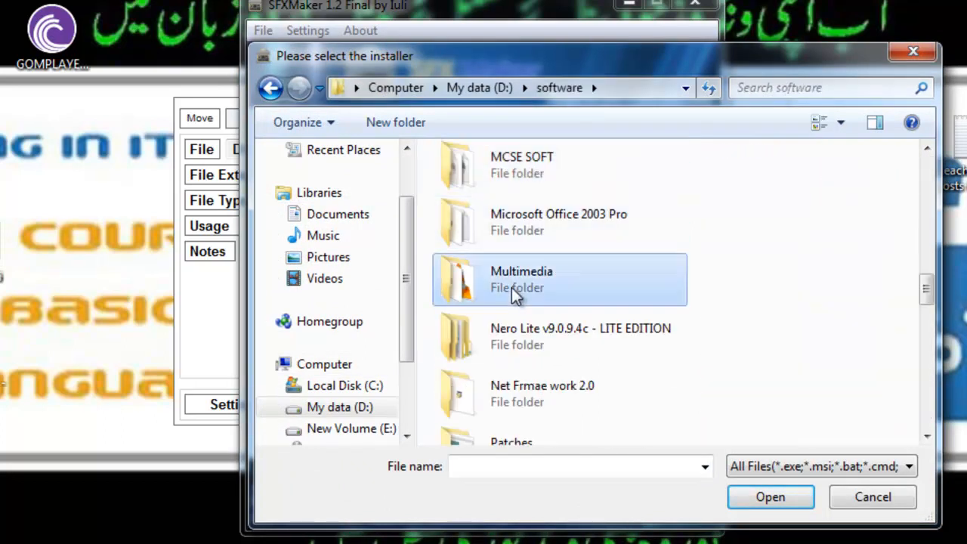
pyautogui.doubleClick(500, 289)
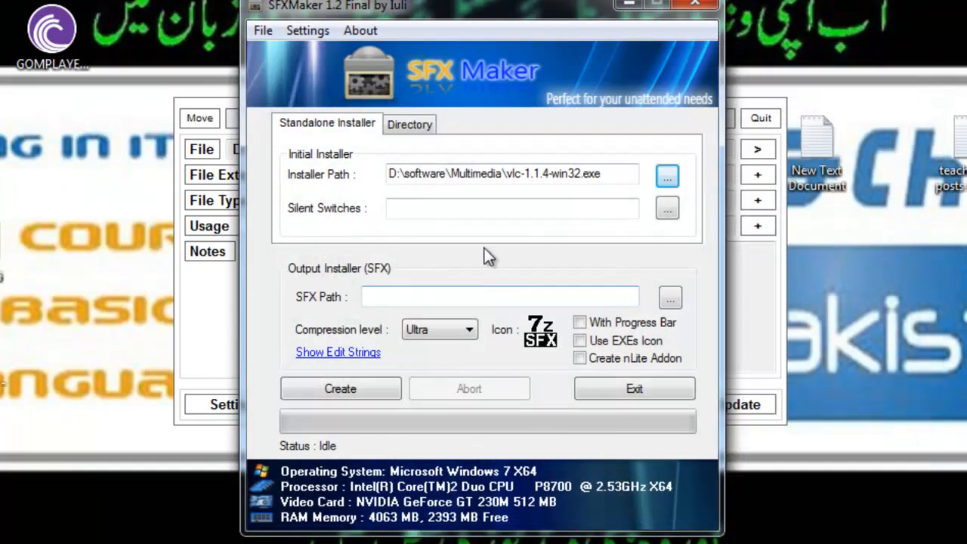
# - Try using the usage command "vlc-1.1.4-win32.exe" /S from Universal Silent Switch Finder as the silent switches
pyautogui.click(479, 213)
pyautogui.hotkey('ctrl', 'v')
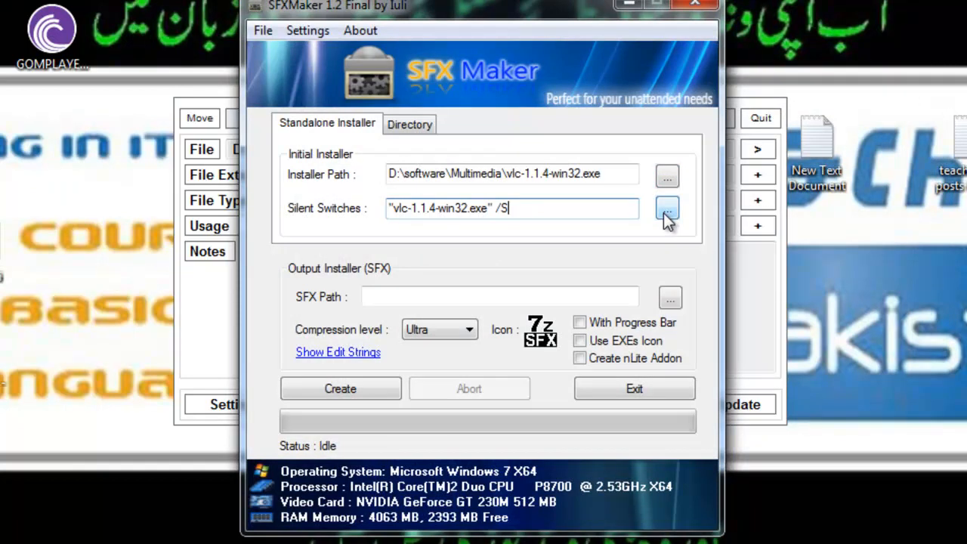
pyautogui.click(758, 230)
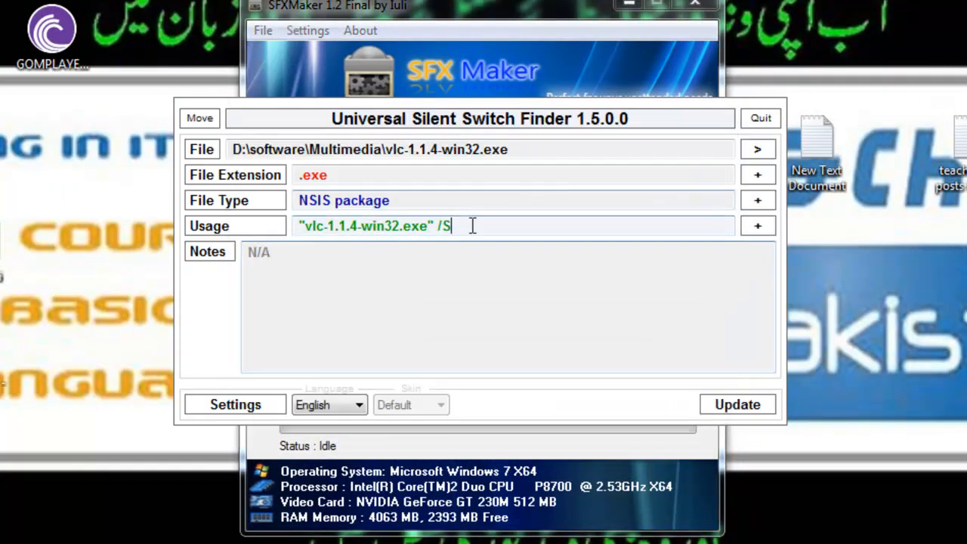
pyautogui.moveTo(471, 224); pyautogui.dragTo(194, 231)
pyautogui.hotkey('ctrl', 'c')
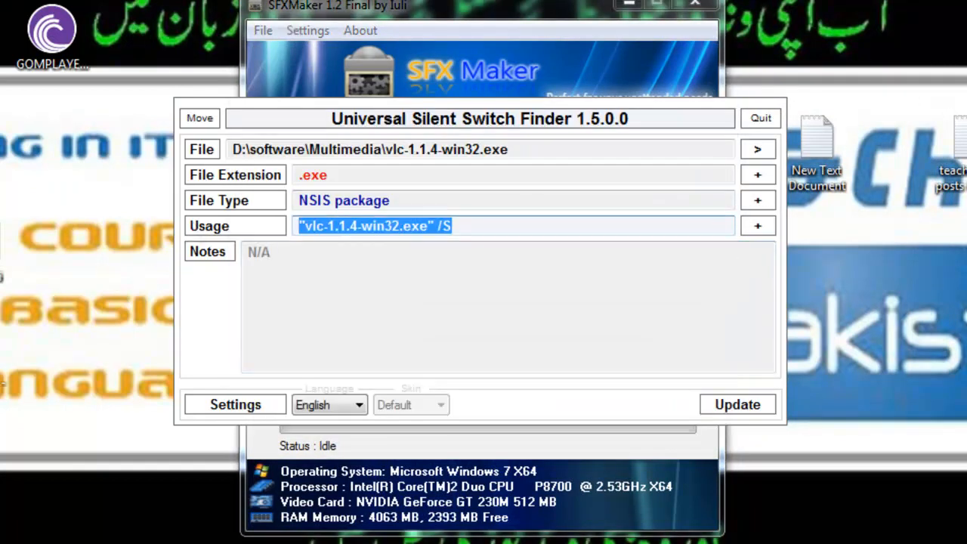
pyautogui.click(265, 540)
pyautogui.doubleClick(498, 211)
pyautogui.hotkey('ctrl', 'a')
pyautogui.hotkey('ctrl', 'v')
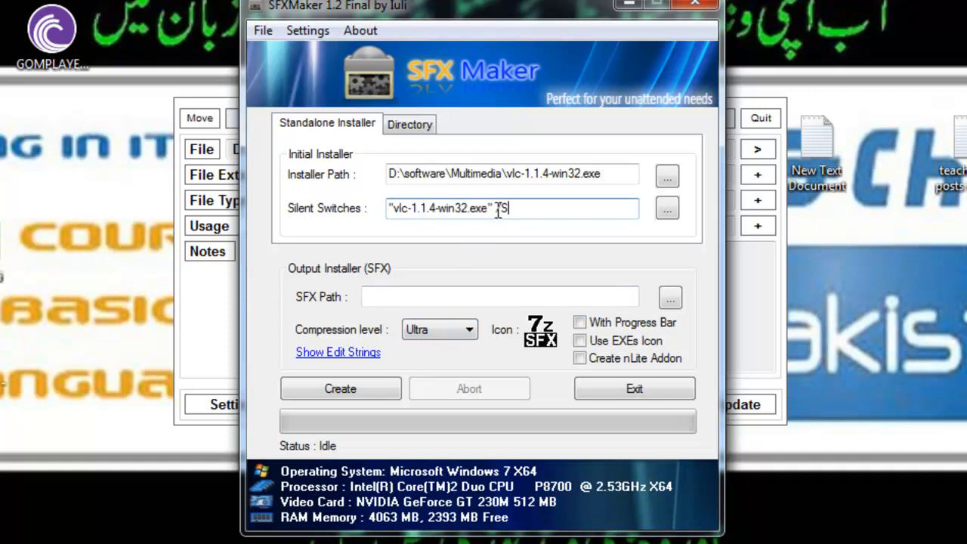
# - Have SFXMaker detect the silent switches /S /NCRC and set the output path to vlc-1.1.4-win32_silent on the Desktop
pyautogui.click(666, 218)
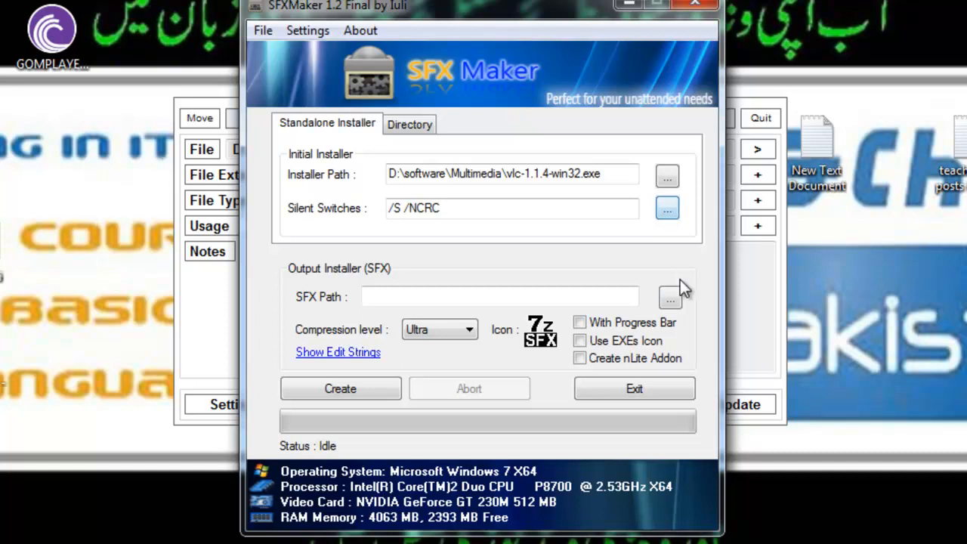
pyautogui.click(670, 297)
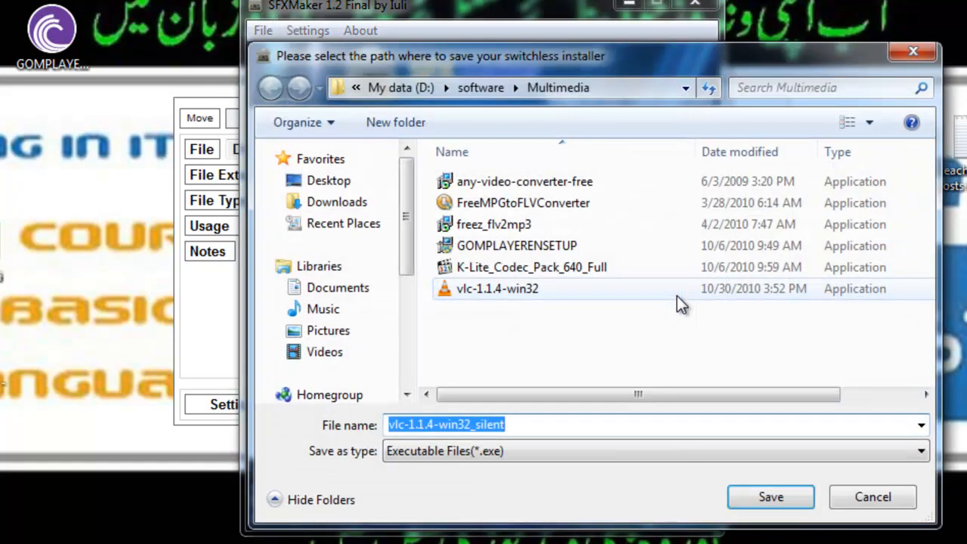
pyautogui.click(358, 181)
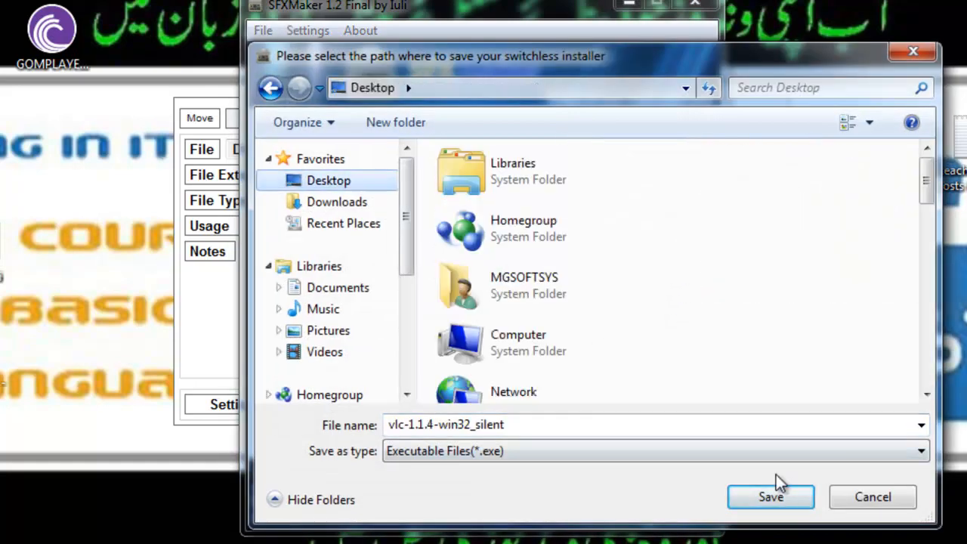
pyautogui.click(788, 507)
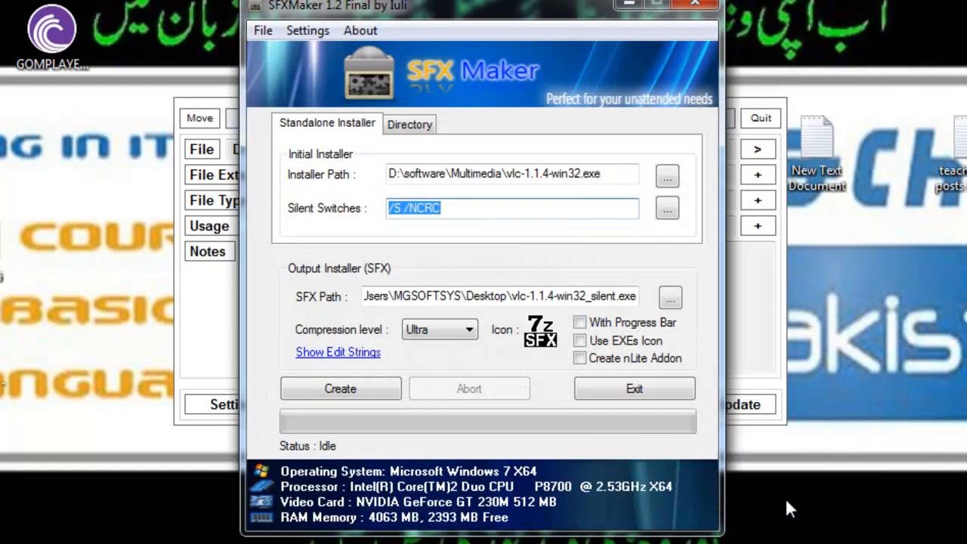
# - Try the With Progress Bar and Use EXEs Icon options for the output installer
pyautogui.click(581, 322)
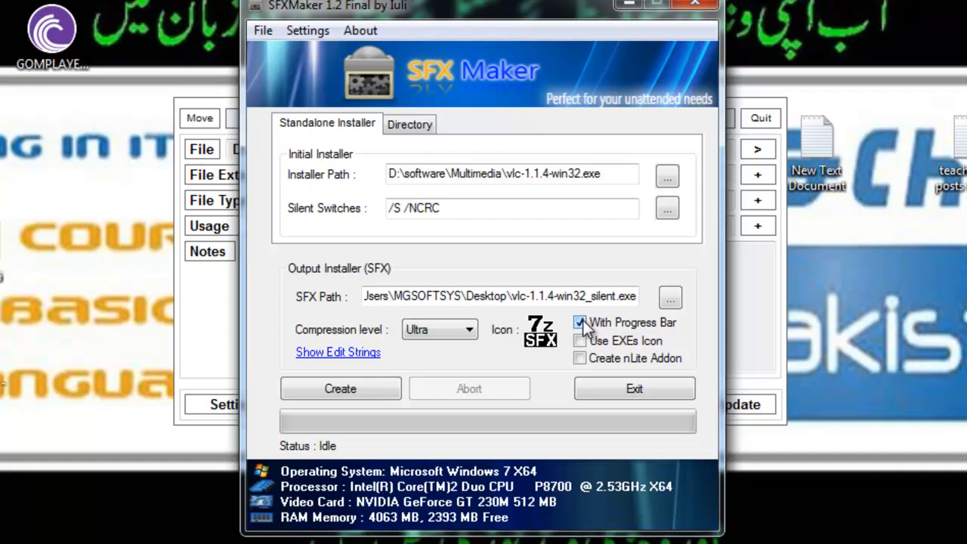
pyautogui.click(580, 341)
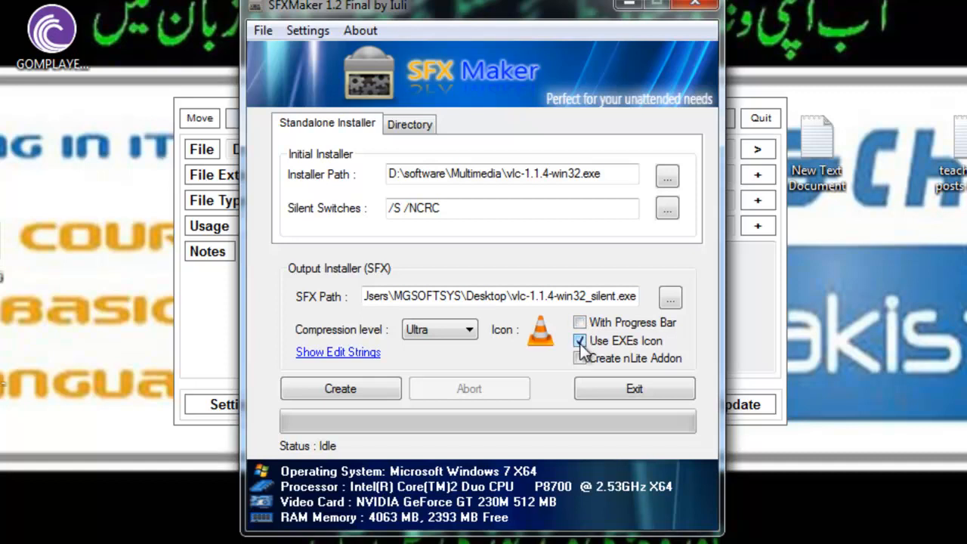
pyautogui.click(579, 342)
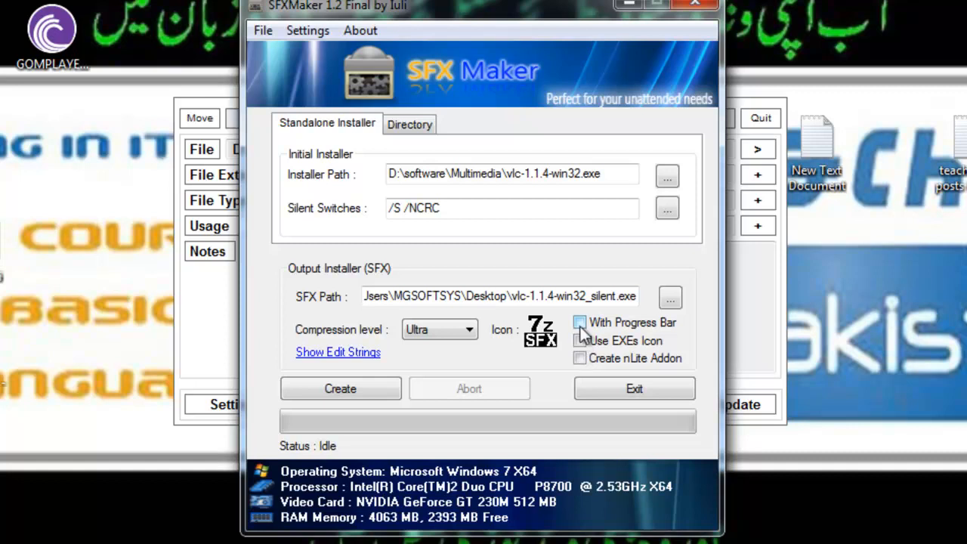
pyautogui.click(579, 324)
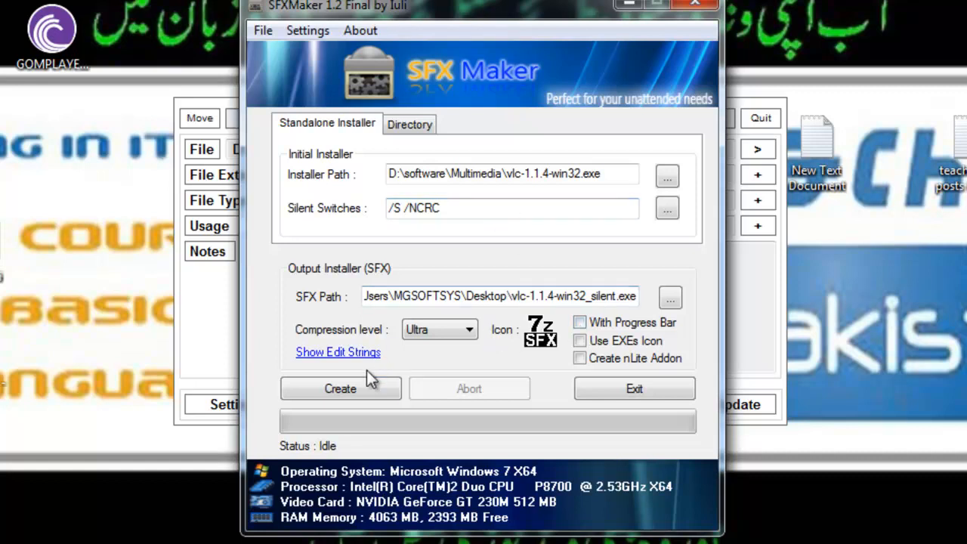
# - Create the switchless VLC installer and minimize the SFXMaker window
pyautogui.click(362, 394)
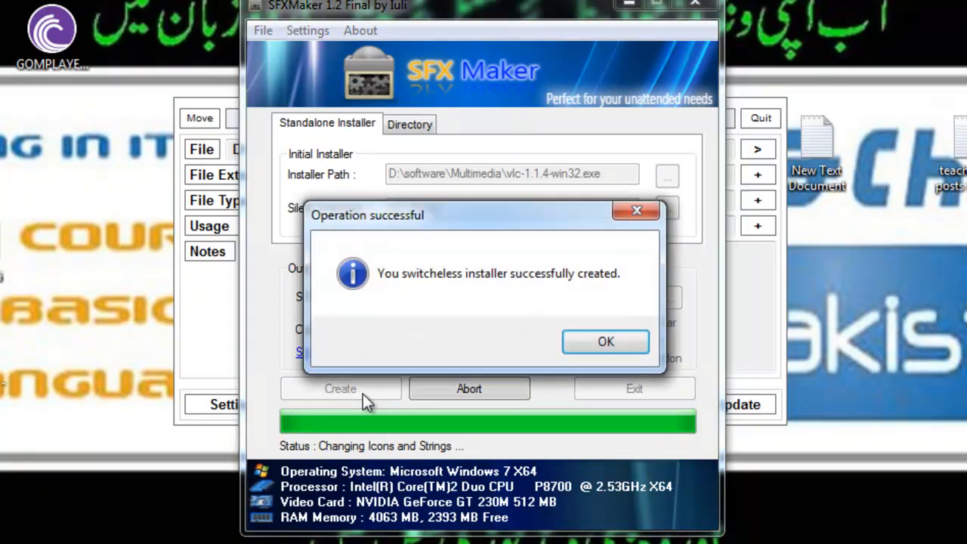
pyautogui.click(633, 340)
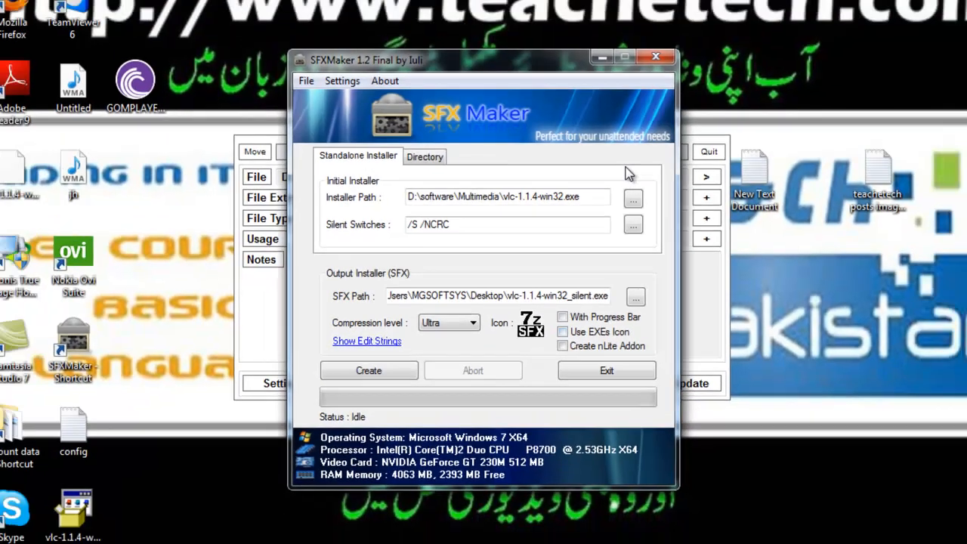
pyautogui.click(587, 92)
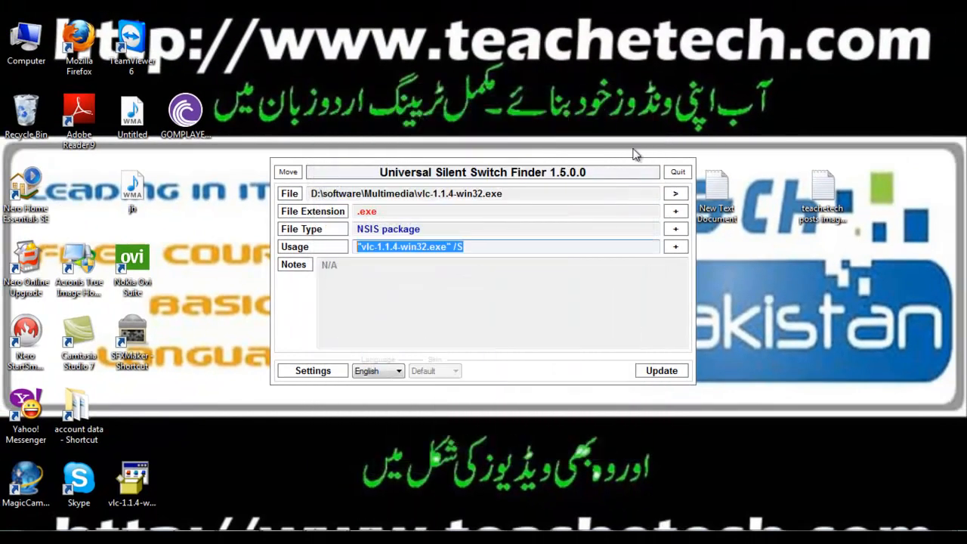
# - Move vlc-1.1.4-win32_silent beside the jh file on the desktop and run it to install VLC media player
pyautogui.click(146, 484)
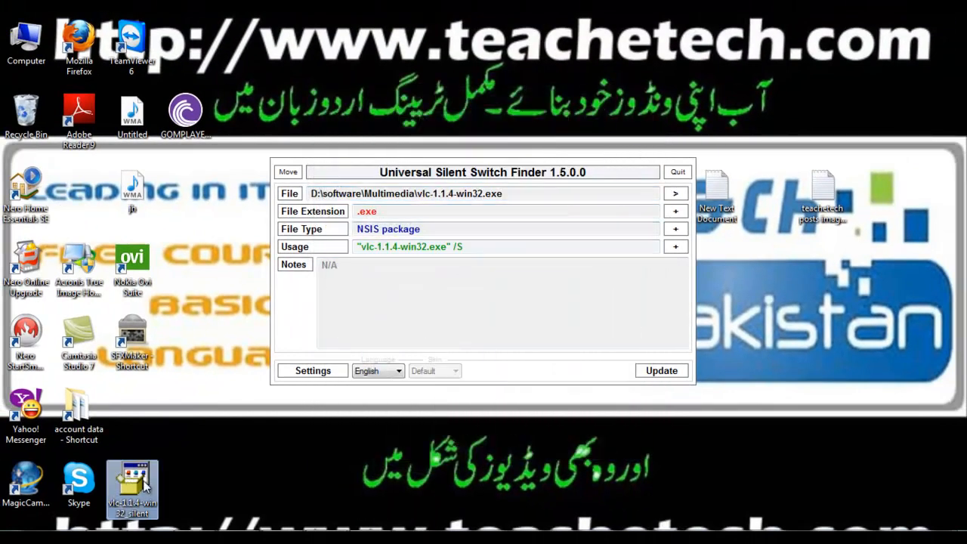
pyautogui.moveTo(146, 484); pyautogui.dragTo(215, 193)
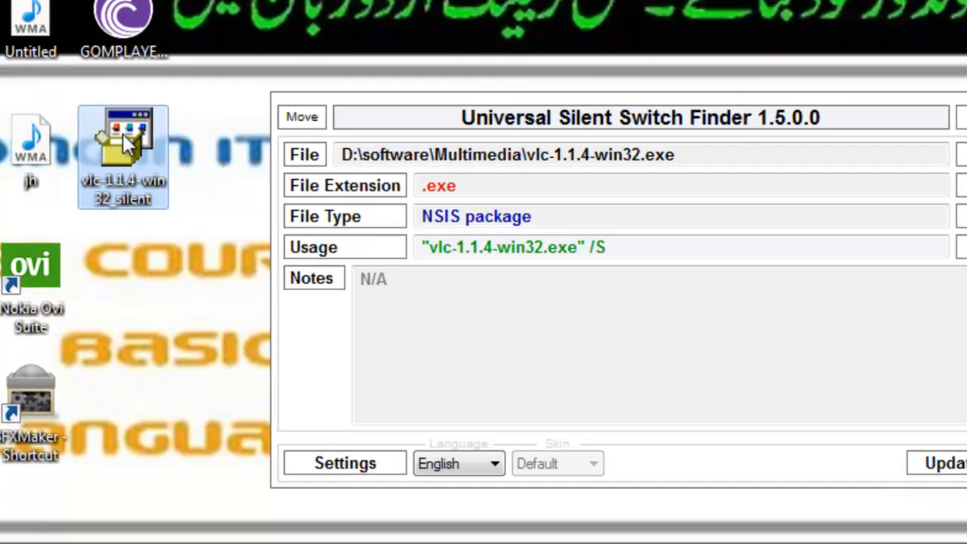
pyautogui.rightClick(129, 143)
pyautogui.click(146, 149)
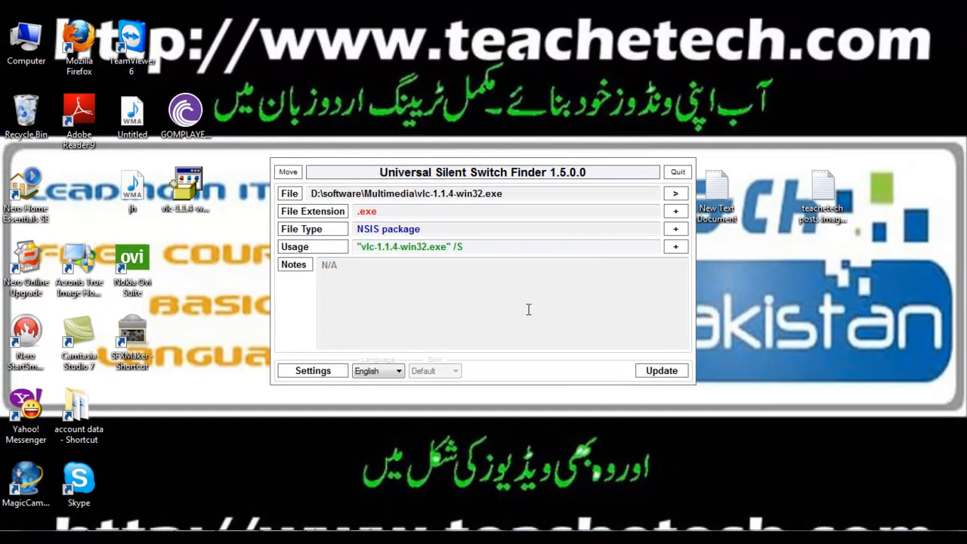
pyautogui.press('Tab')
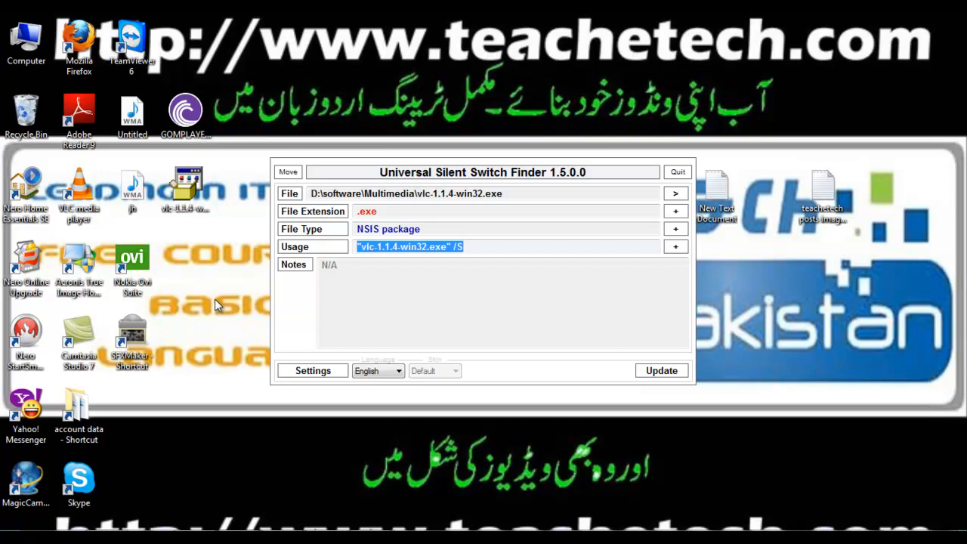
# - Launch VLC media player from its desktop shortcut to test the installation, accept its privacy and network policies, and close the player
pyautogui.click(101, 218)
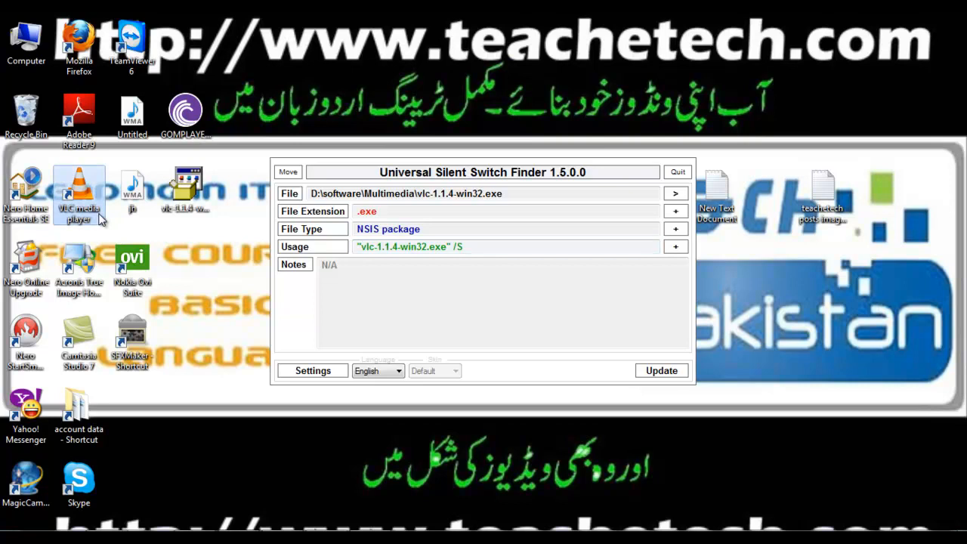
pyautogui.doubleClick(102, 210)
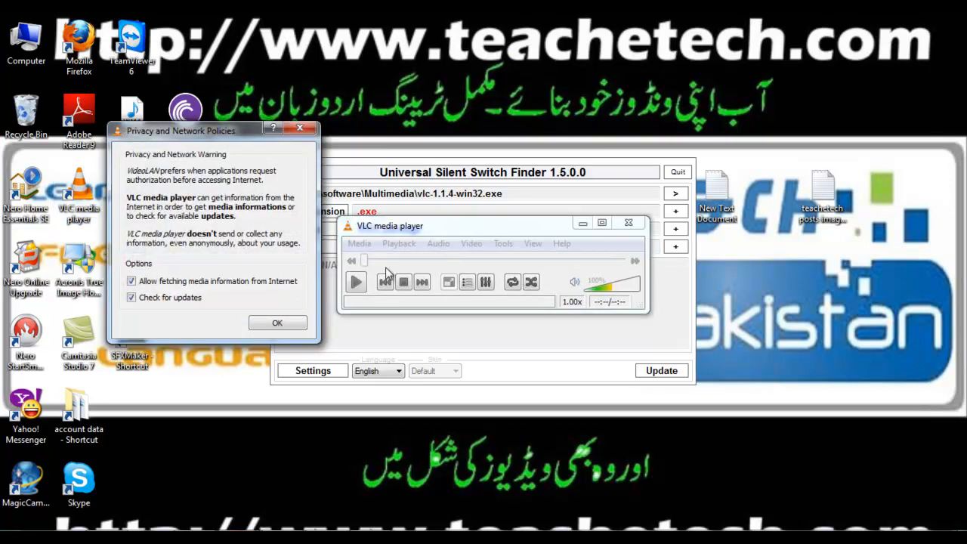
pyautogui.click(277, 323)
pyautogui.click(620, 224)
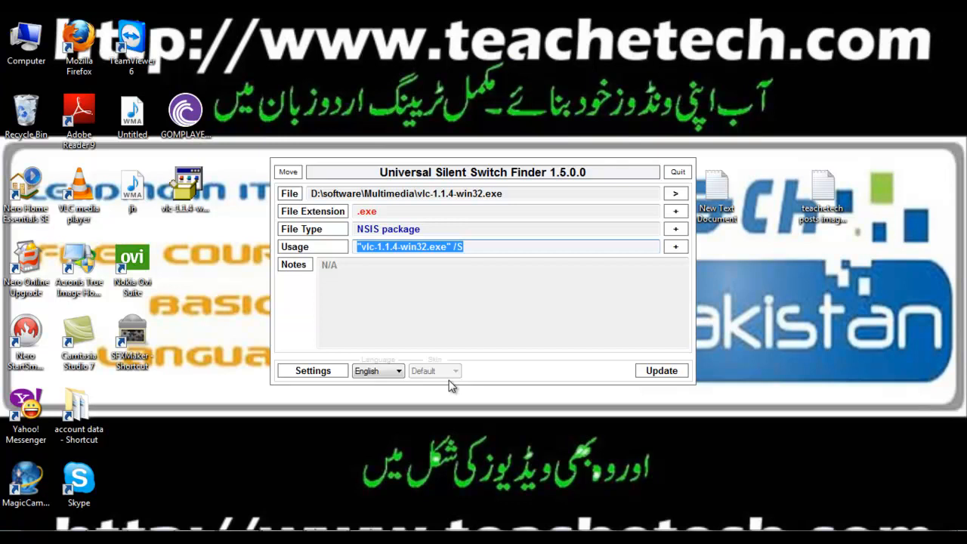
# - Analyze any-video-converter-free from the Multimedia folder in Universal Silent Switch Finder and copy its full usage line
pyautogui.click(513, 316)
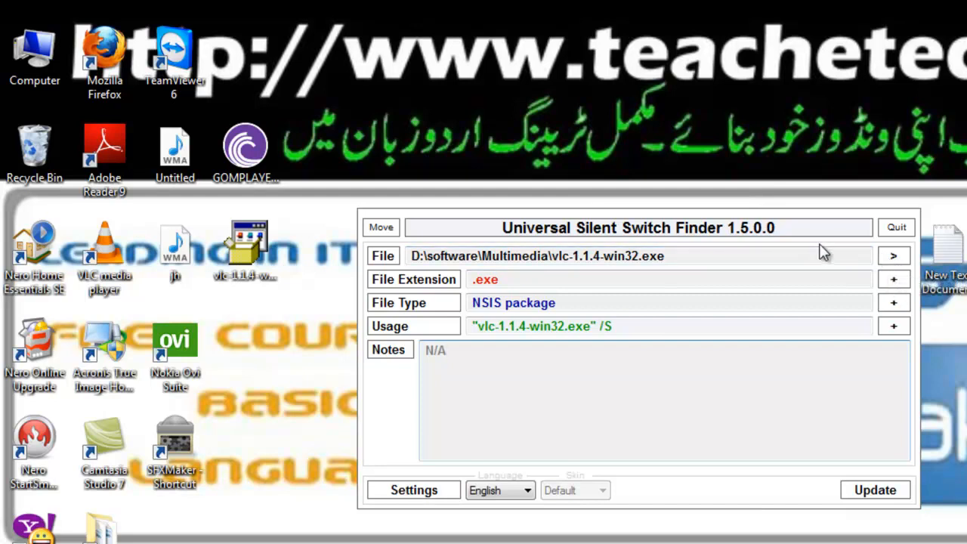
pyautogui.click(886, 257)
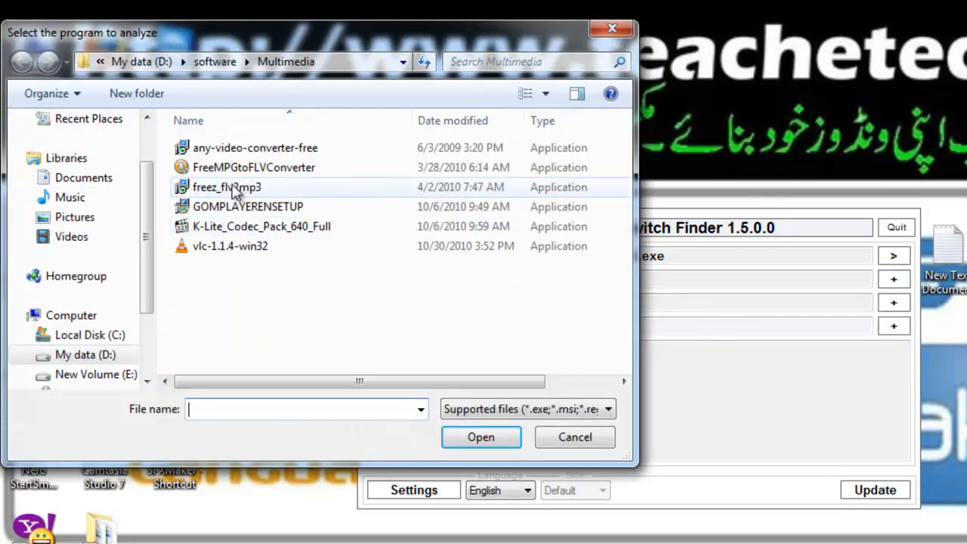
pyautogui.doubleClick(227, 150)
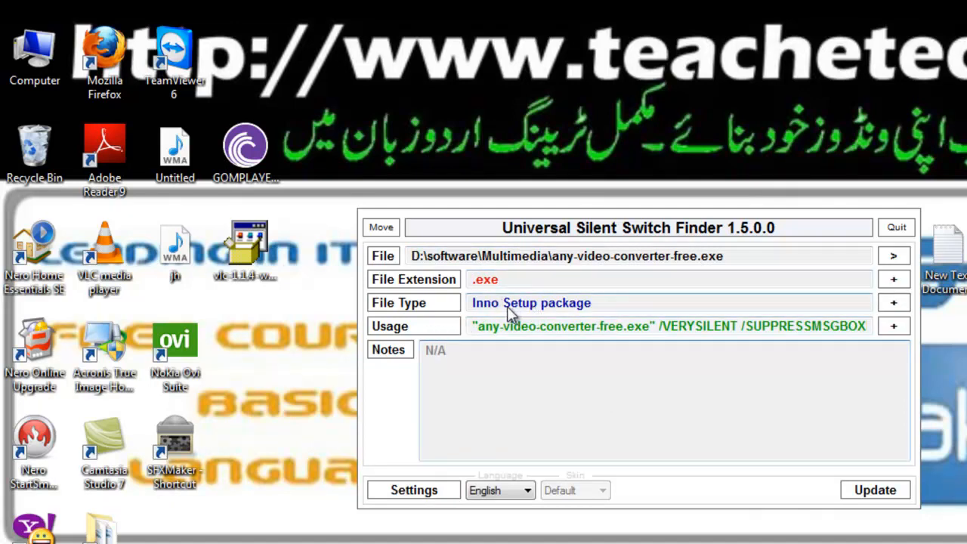
pyautogui.click(473, 325)
pyautogui.moveTo(473, 325); pyautogui.dragTo(887, 350)
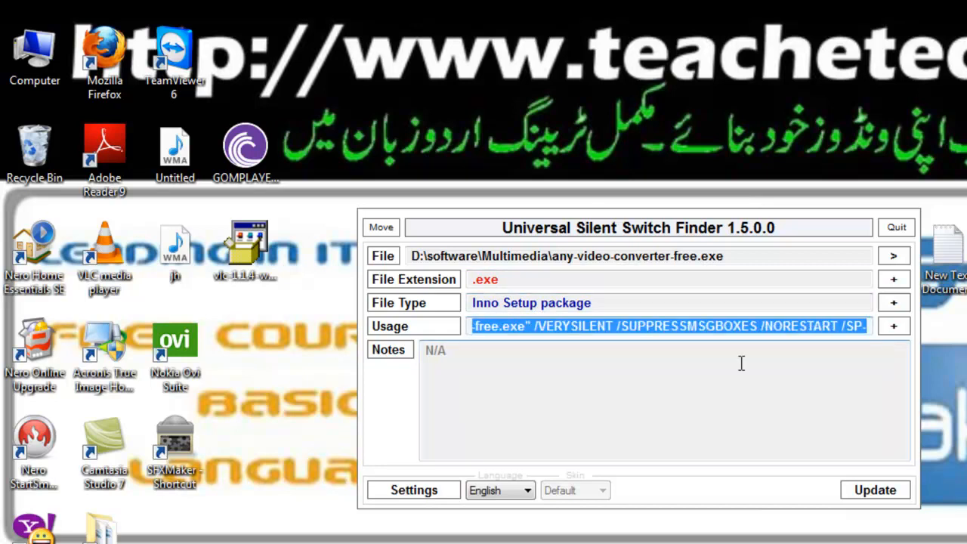
# - Switch to SFXMaker and load any-video-converter-free from D:\software\Multimedia as the initial installer
pyautogui.click(580, 543)
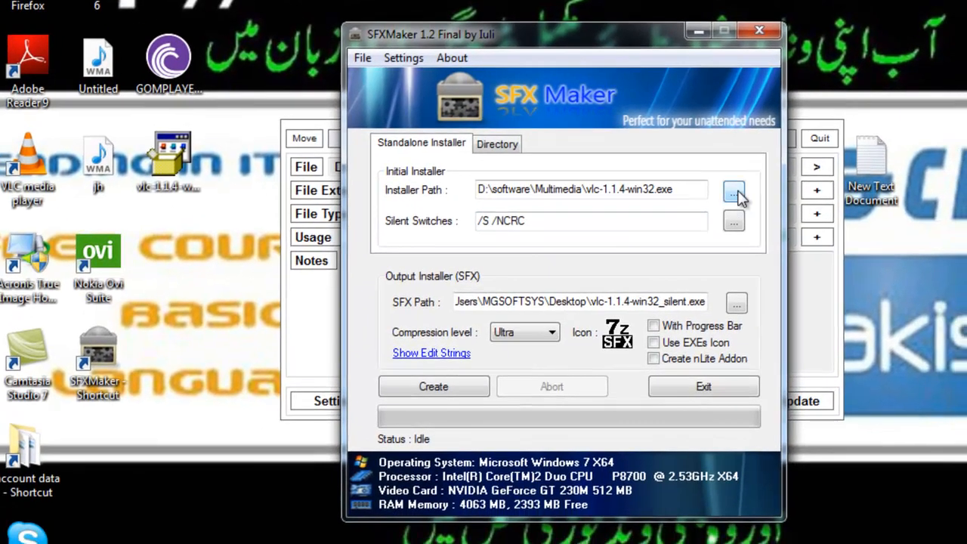
pyautogui.click(737, 195)
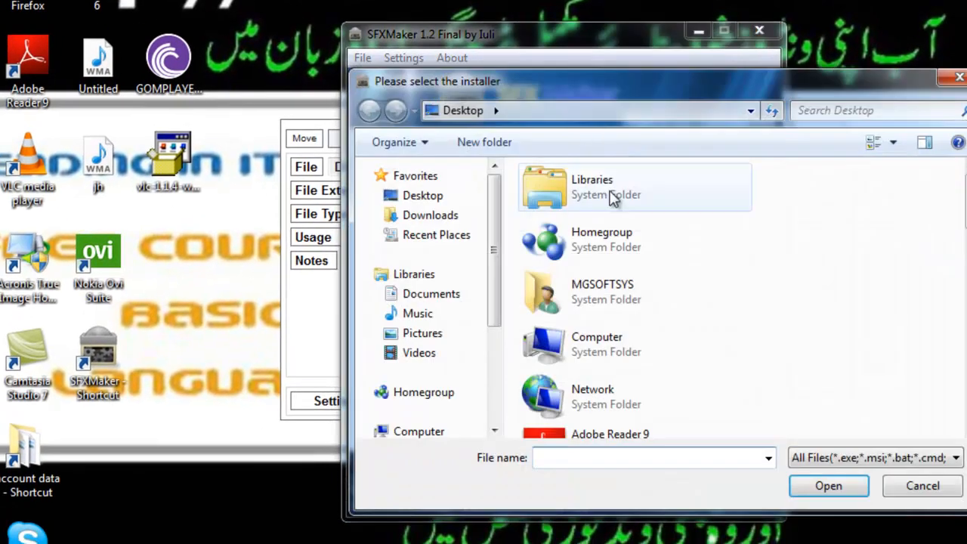
pyautogui.click(433, 442)
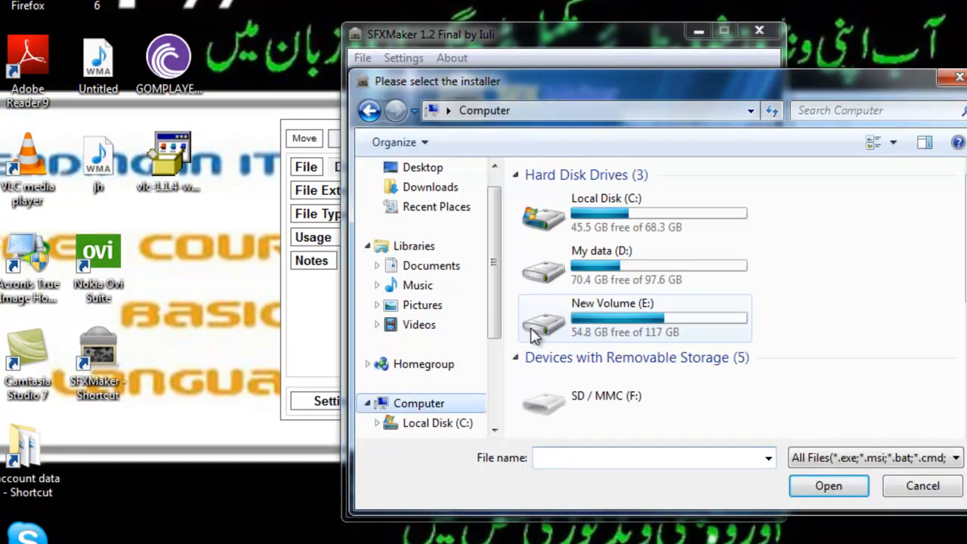
pyautogui.doubleClick(576, 279)
pyautogui.click(573, 278)
pyautogui.press('s')
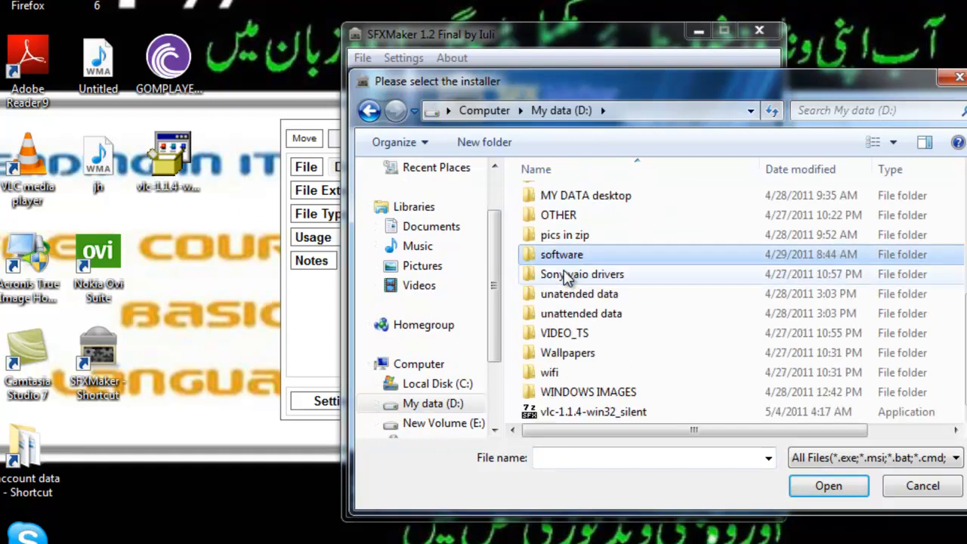
pyautogui.doubleClick(572, 258)
pyautogui.click(571, 253)
pyautogui.press('m')
pyautogui.doubleClick(591, 298)
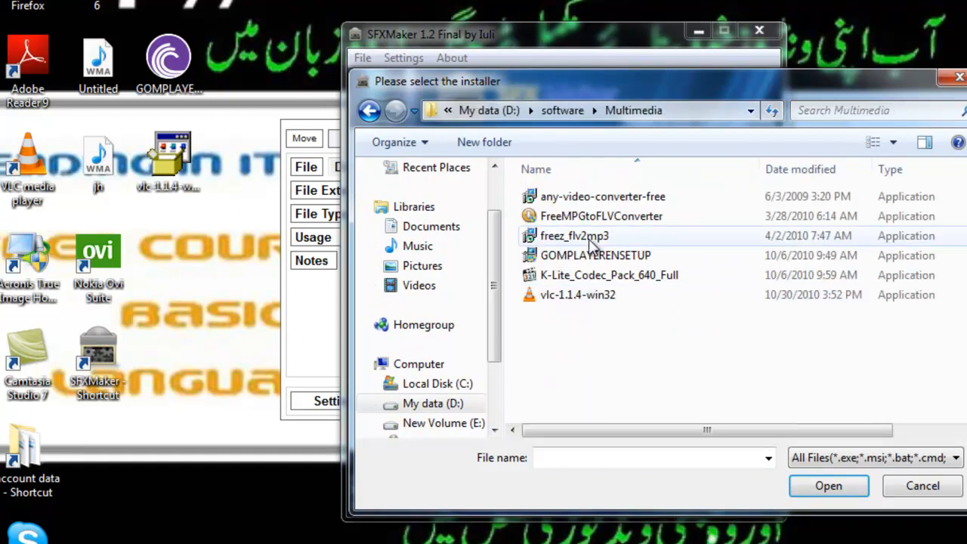
pyautogui.click(589, 203)
pyautogui.press('Return')
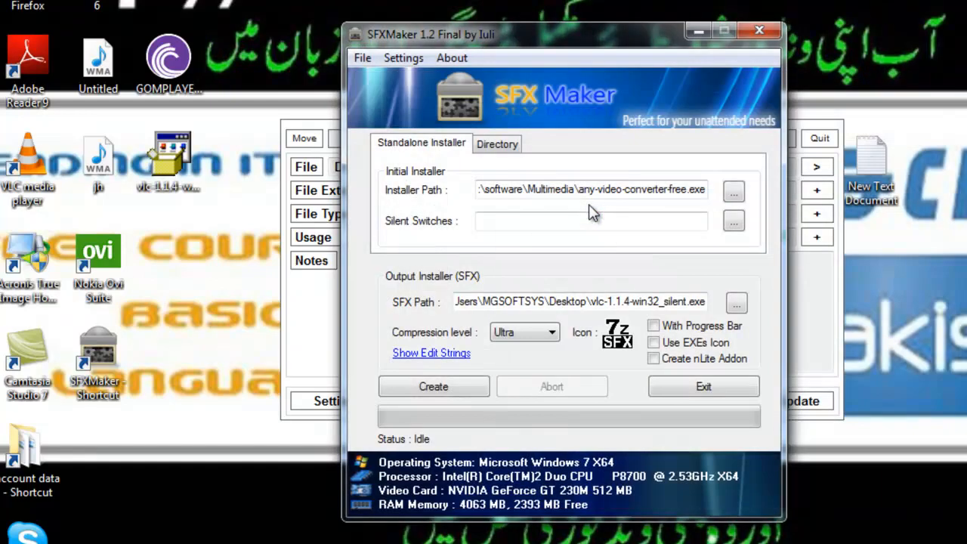
# - Enter the copied silent switches /VERYSILENT /SUPPRESSMSGBOXES /NORESTART /SP- in SFXMaker and check them against the usage line in Universal Silent Switch Finder
pyautogui.click(541, 222)
pyautogui.write('/VERYSILENT /SUPPRESSMSGBOXES /NORESTART /SP-')
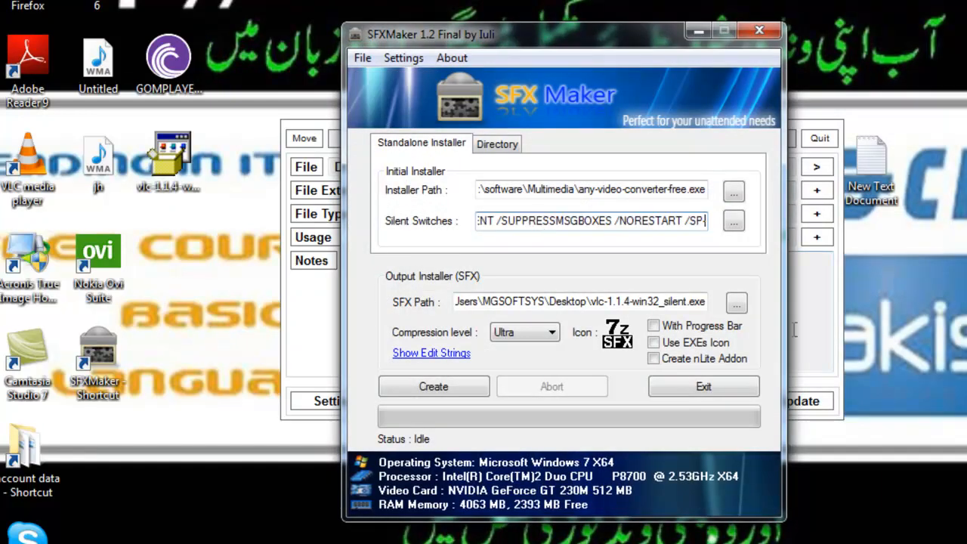
pyautogui.hotkey('alt', 'Tab')
pyautogui.doubleClick(628, 236)
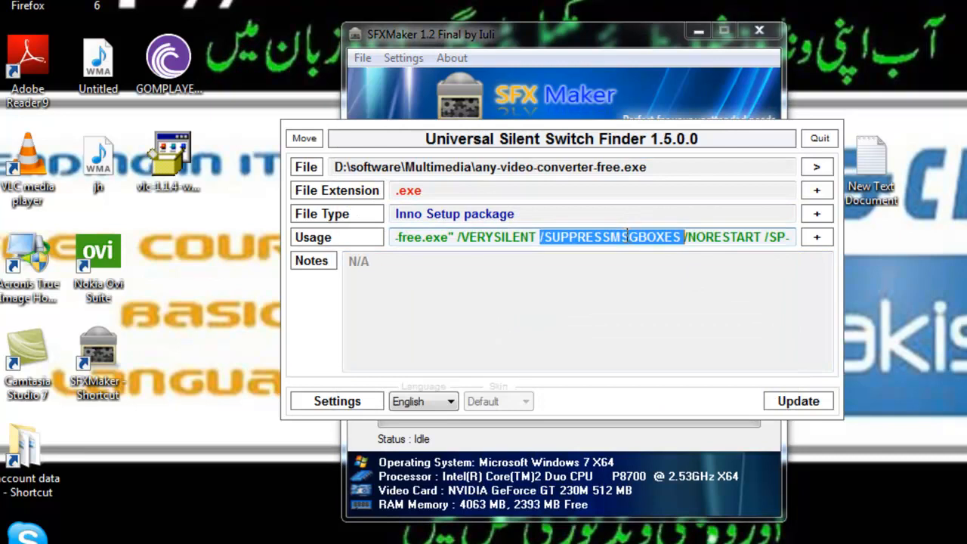
pyautogui.hotkey('alt', 'Tab')
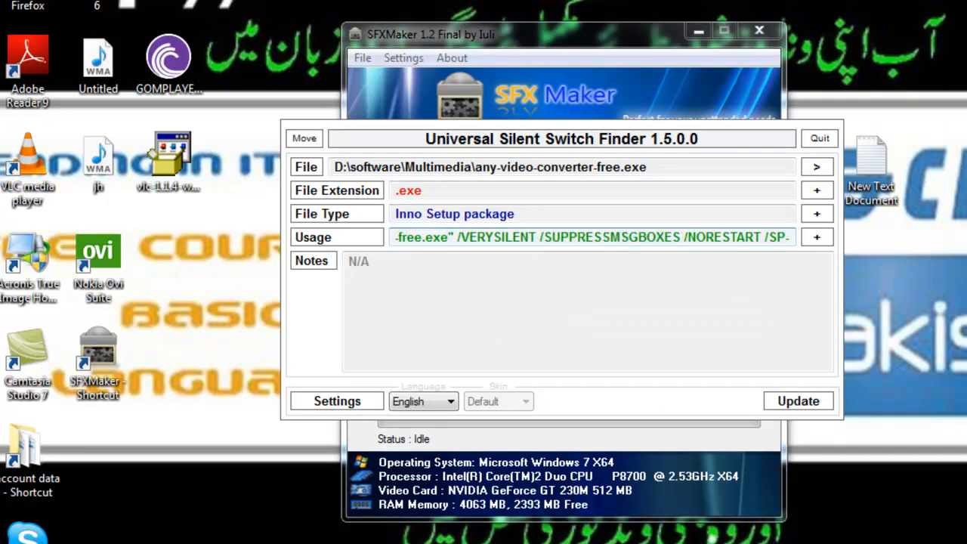
# - Try to have SFXMaker detect the any-video-converter-free switches, and fill in the copied switch line again
pyautogui.click(733, 222)
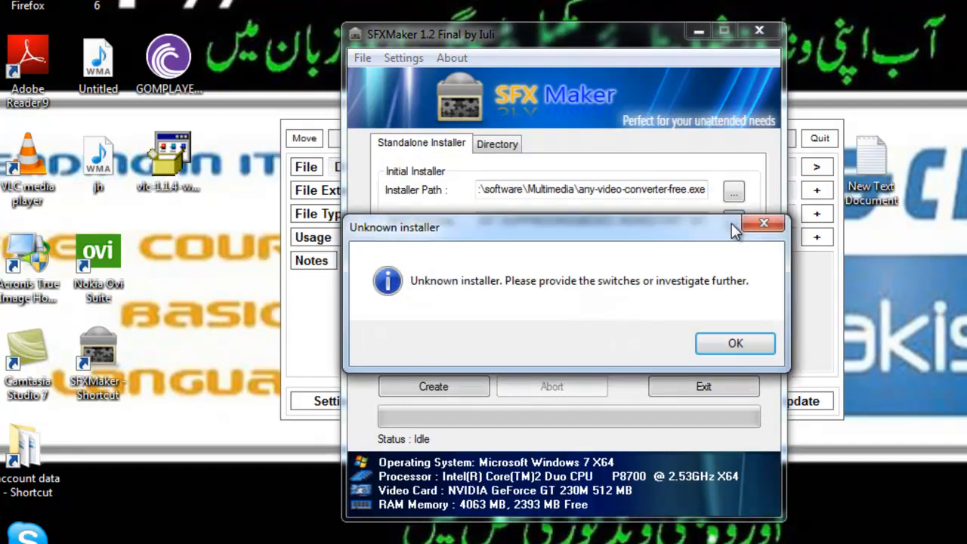
pyautogui.click(736, 344)
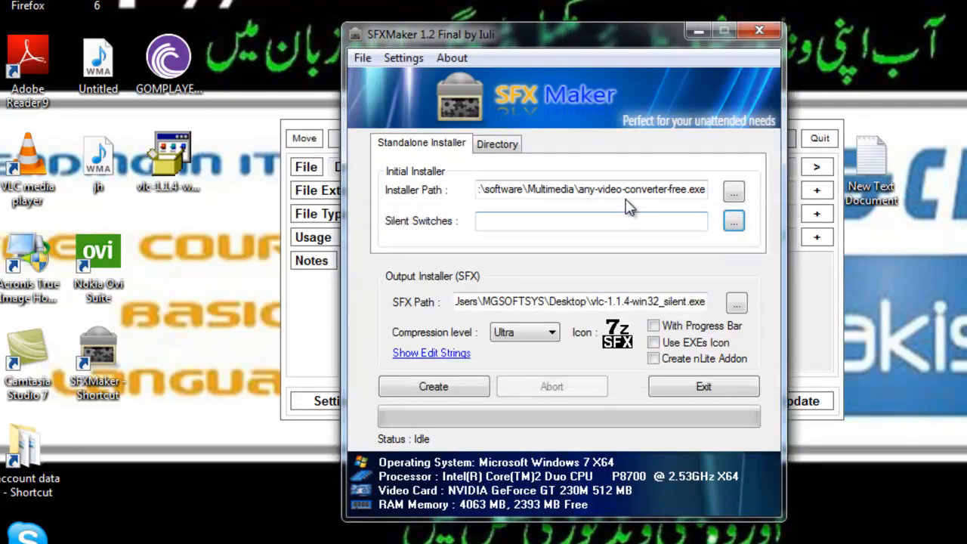
pyautogui.click(622, 221)
pyautogui.hotkey('ctrl', 'v')
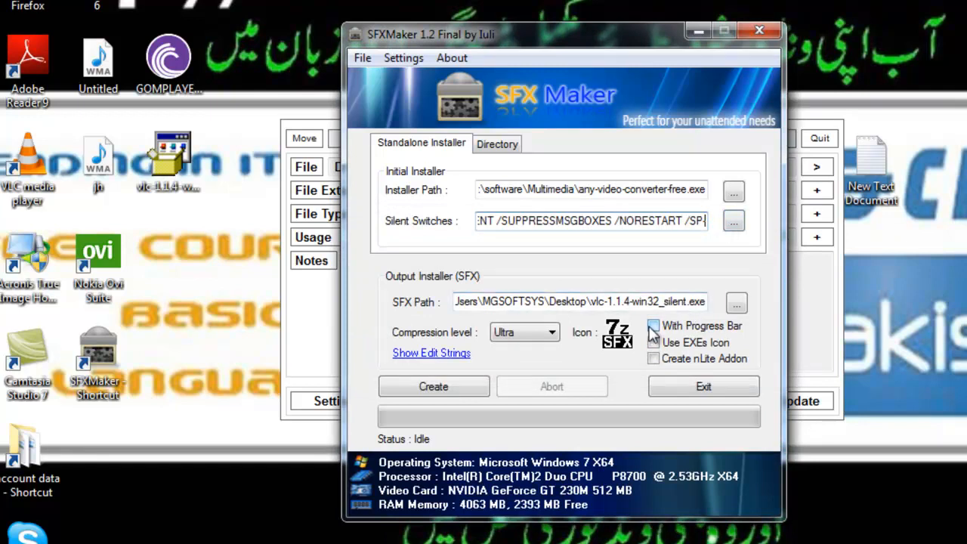
# - Dismiss the output path selection for any-video-converter-free_silent and retry SFXMaker's automatic switch detection
pyautogui.click(737, 302)
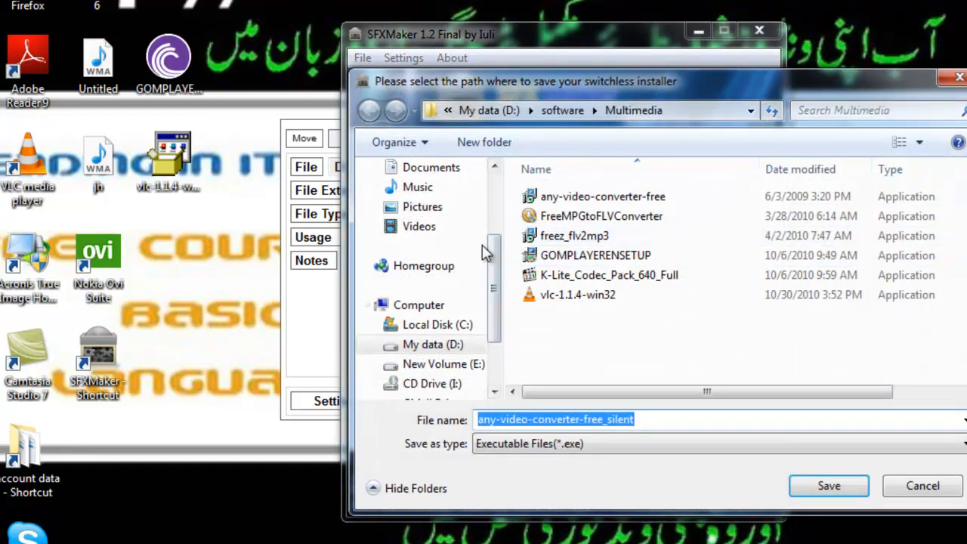
pyautogui.click(922, 489)
pyautogui.click(734, 222)
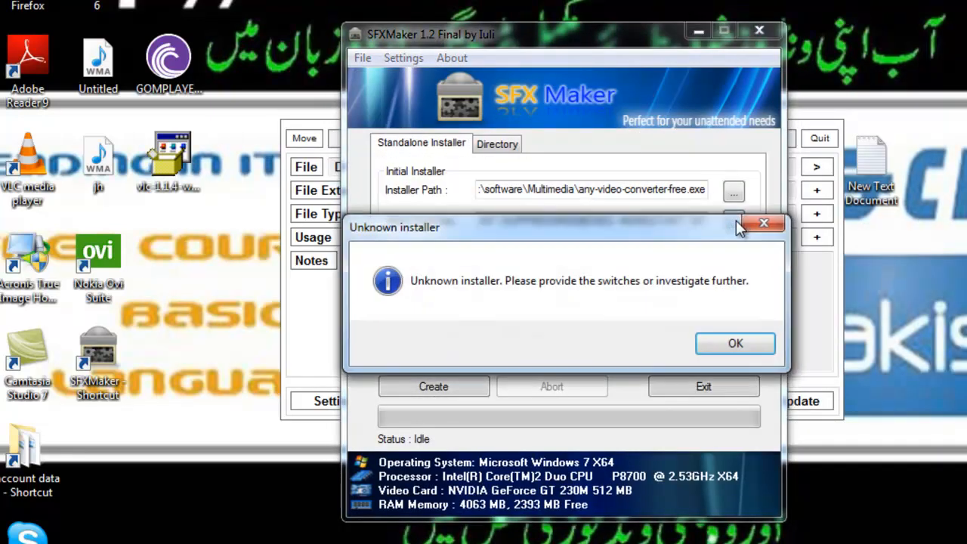
pyautogui.click(735, 344)
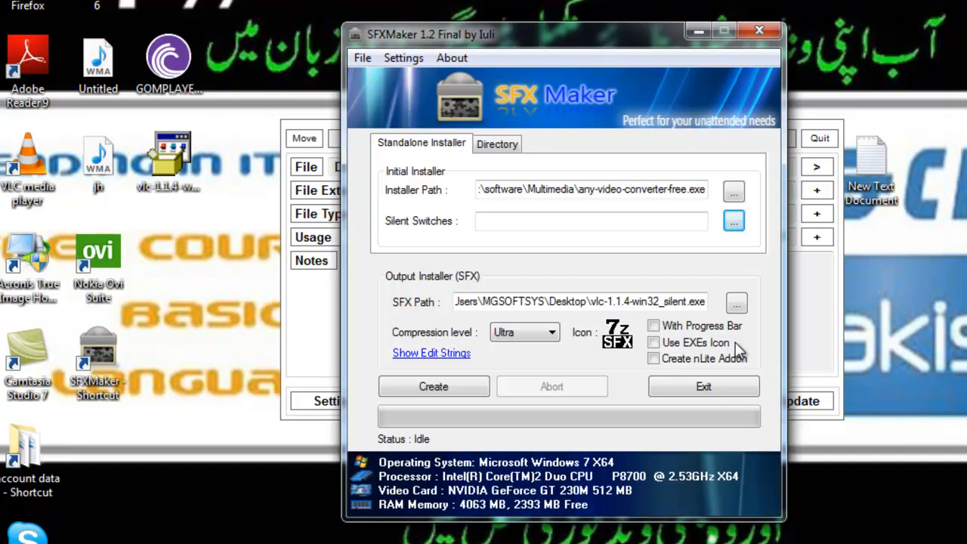
# - Switch to Universal Silent Switch Finder, analyze GOMPLAYERENSETUP from the Multimedia folder, and copy its usage line
pyautogui.click(809, 281)
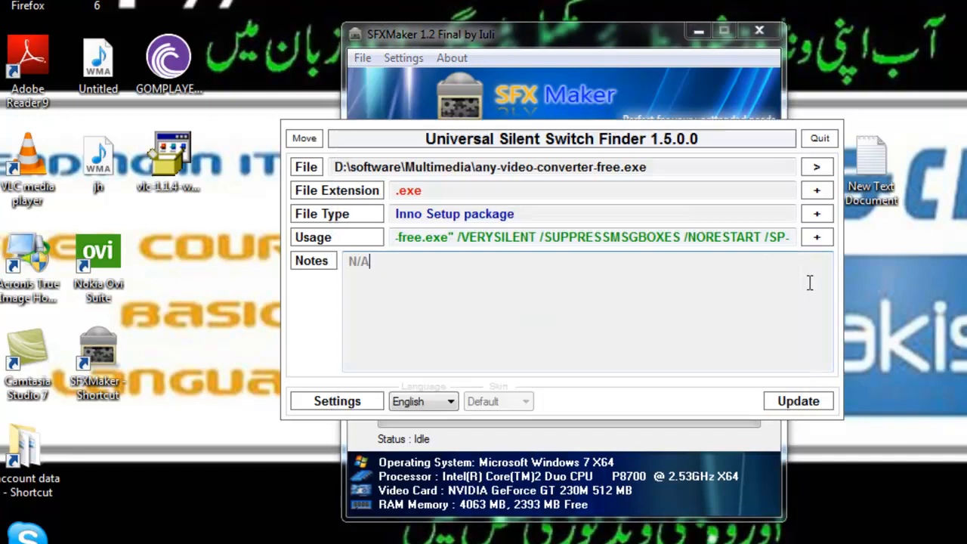
pyautogui.click(821, 169)
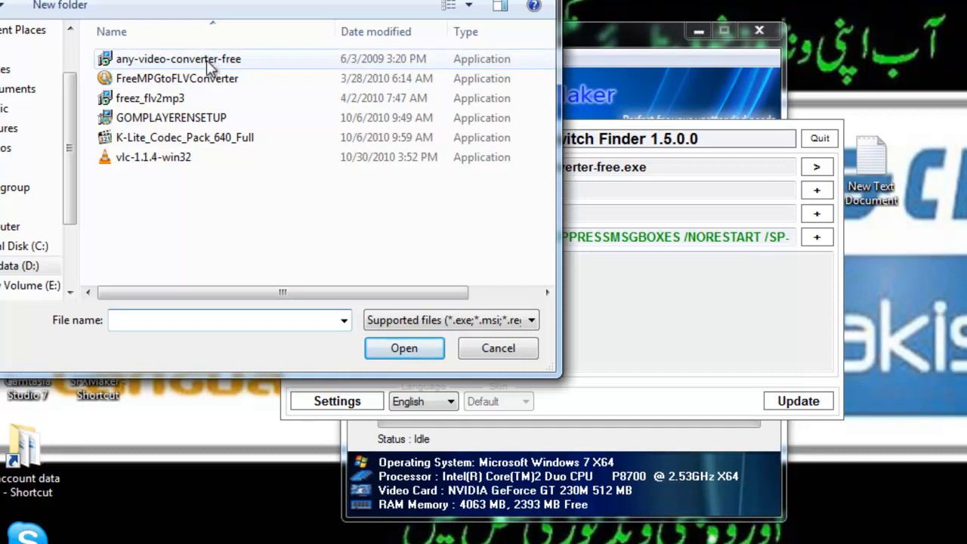
pyautogui.doubleClick(189, 117)
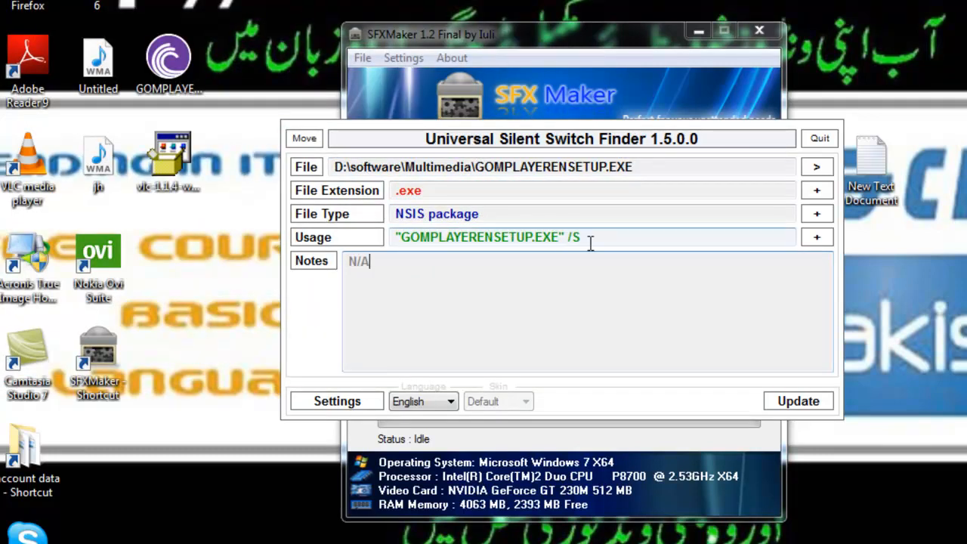
pyautogui.moveTo(593, 238); pyautogui.dragTo(380, 237)
pyautogui.hotkey('ctrl', 'c')
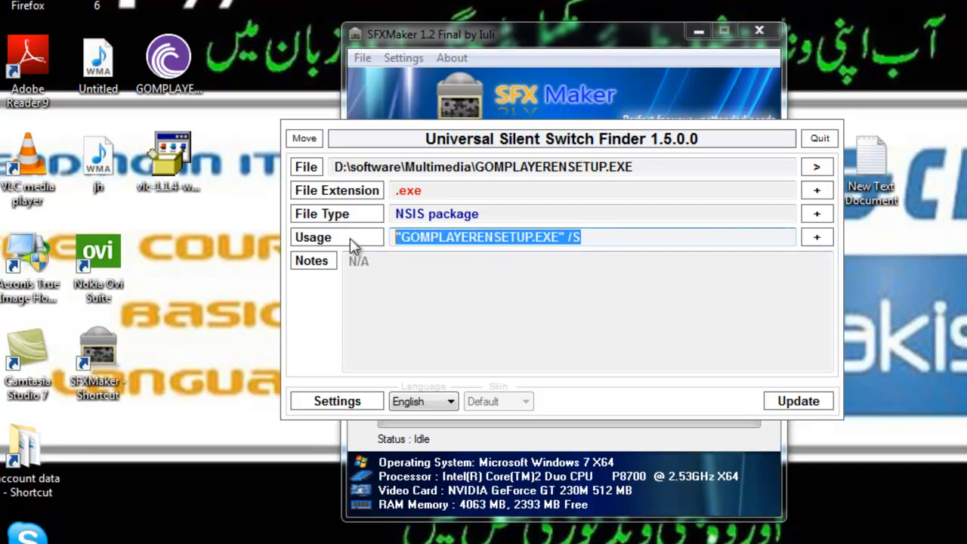
# - Load GOMPLAYERENSETUP as the initial installer in SFXMaker and have it detect the silent switches /S /NCRC
pyautogui.click(597, 42)
pyautogui.click(734, 191)
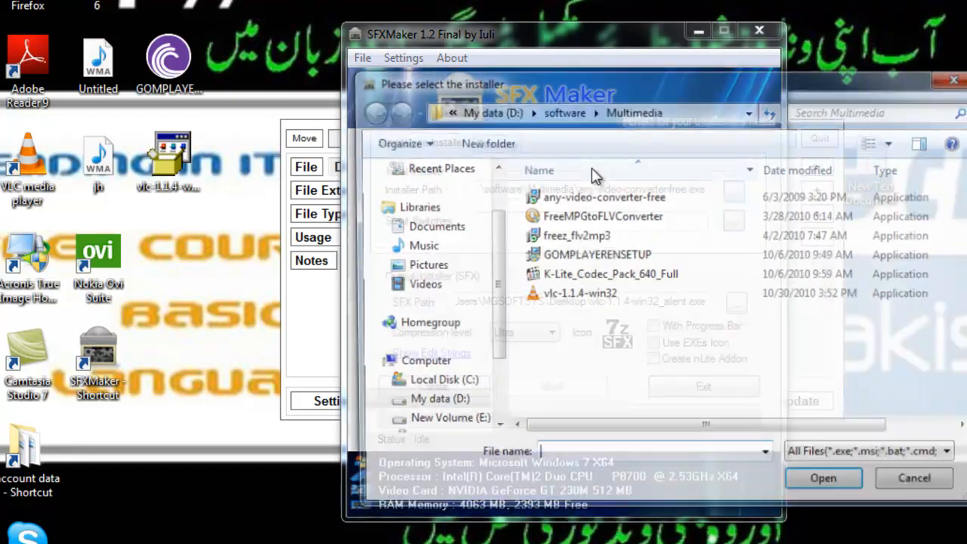
pyautogui.doubleClick(567, 255)
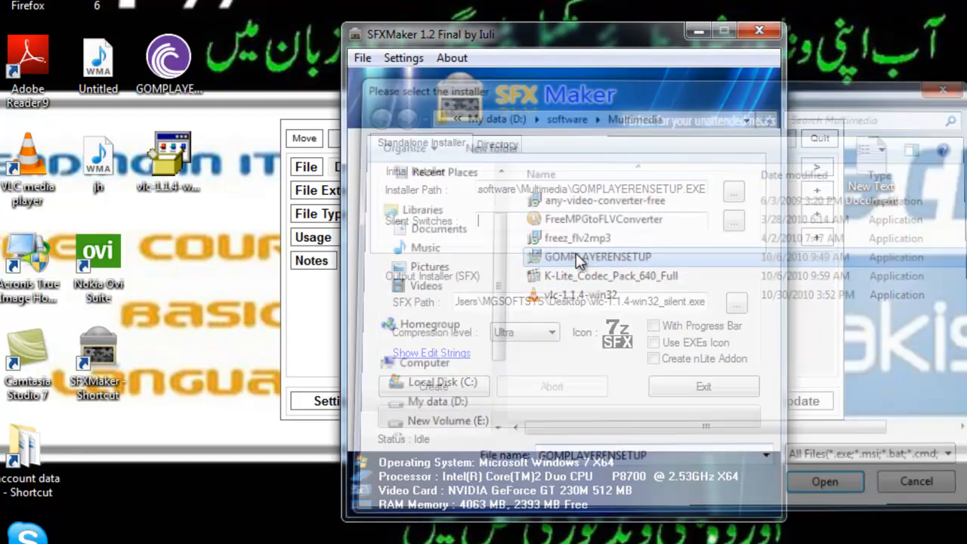
pyautogui.hotkey('ctrl', 'v')
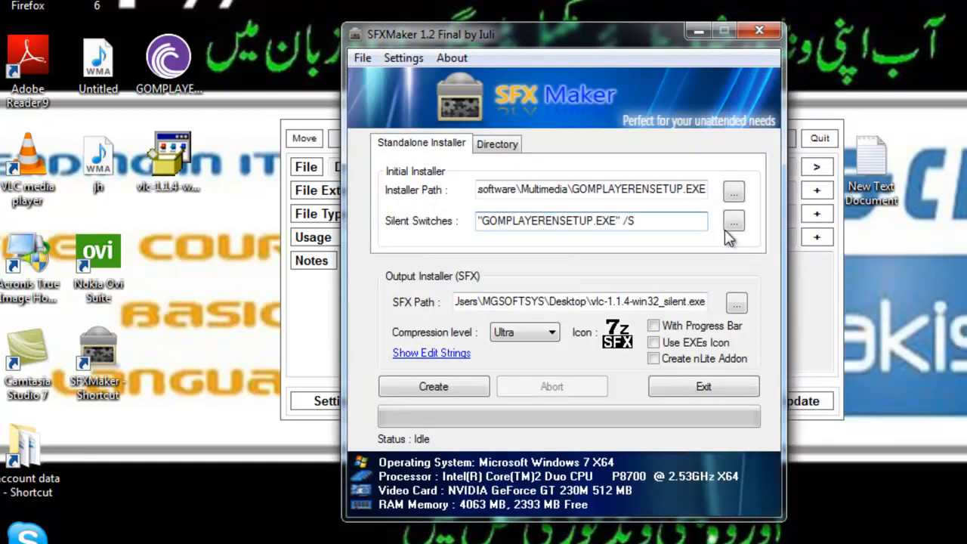
pyautogui.click(730, 227)
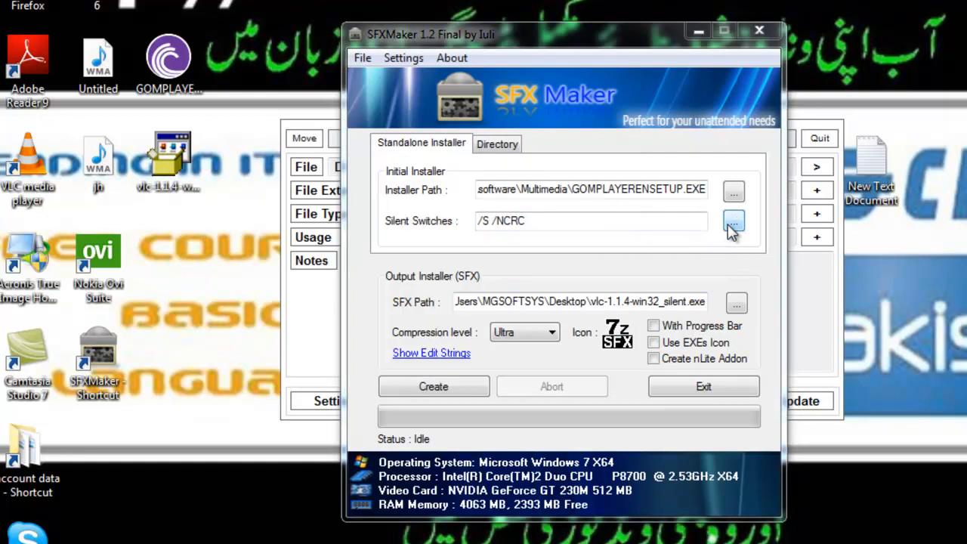
pyautogui.doubleClick(604, 223)
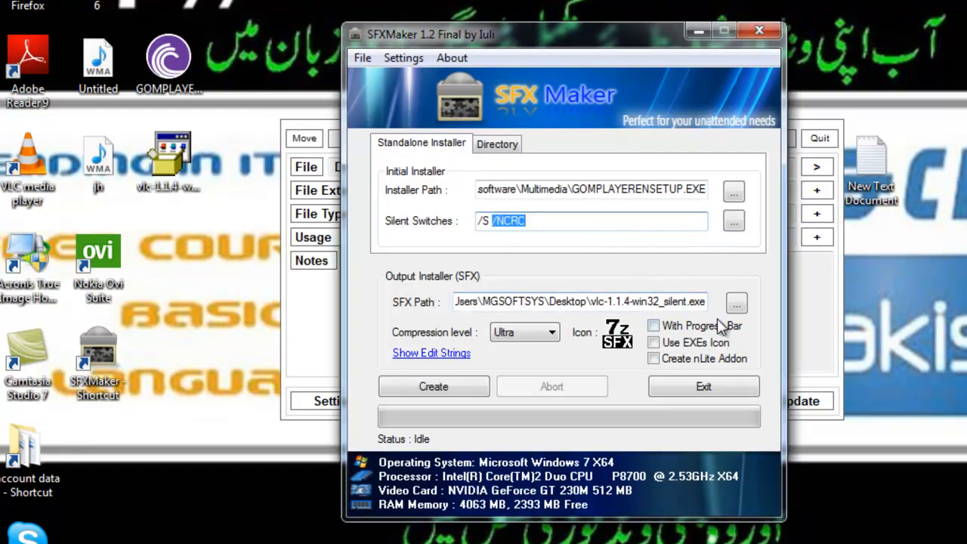
# - Set the output path of the switchless installer to GOMPLAYERENSETUP_silent34 on the Desktop
pyautogui.click(733, 306)
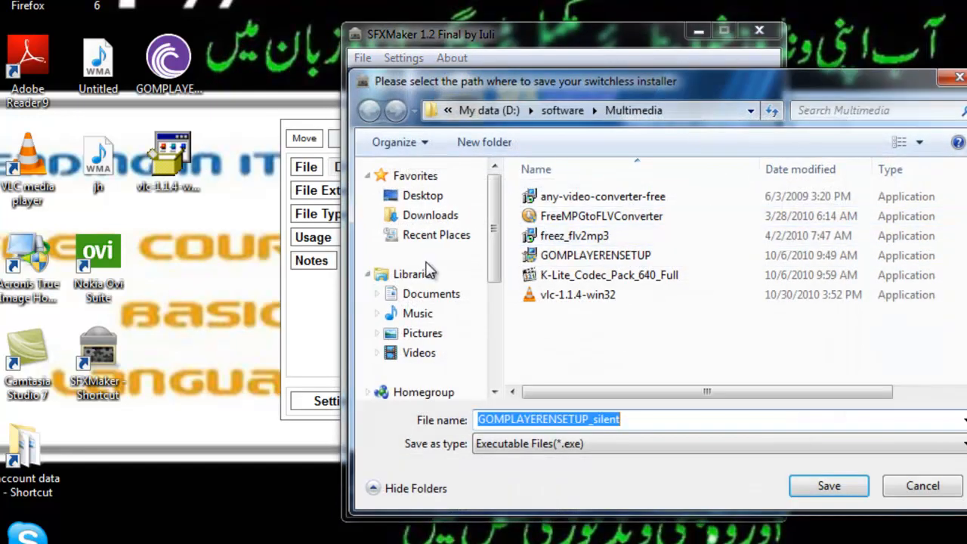
pyautogui.click(432, 199)
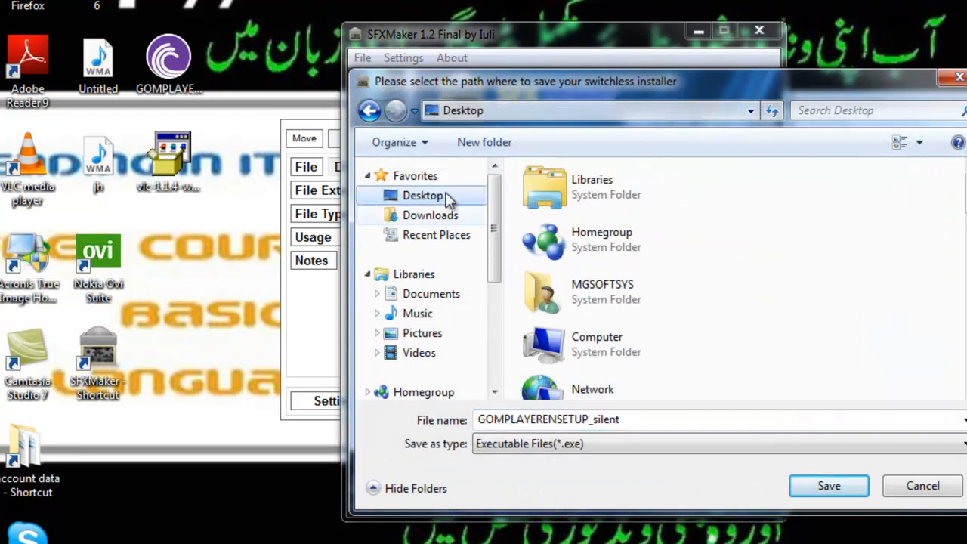
pyautogui.doubleClick(646, 414)
pyautogui.click(646, 413)
pyautogui.write('34')
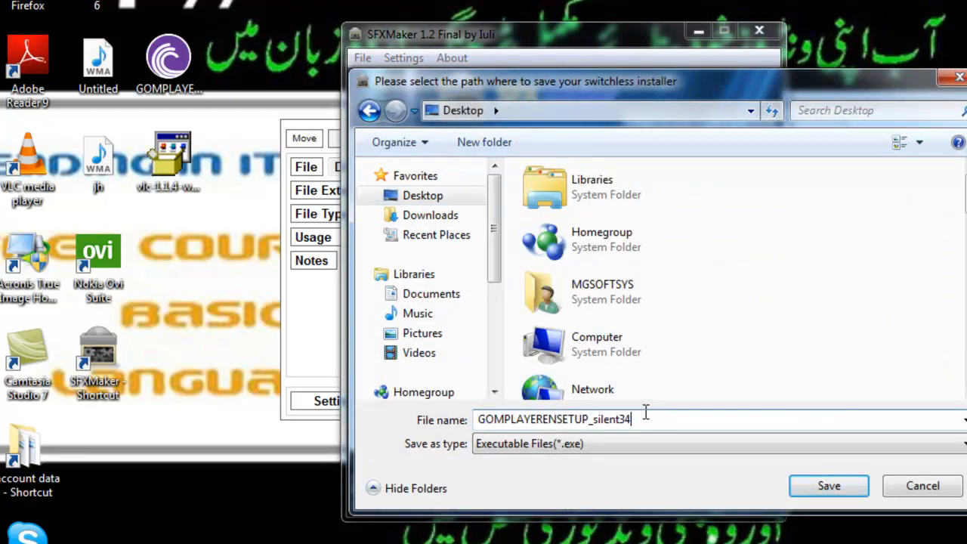
pyautogui.click(828, 485)
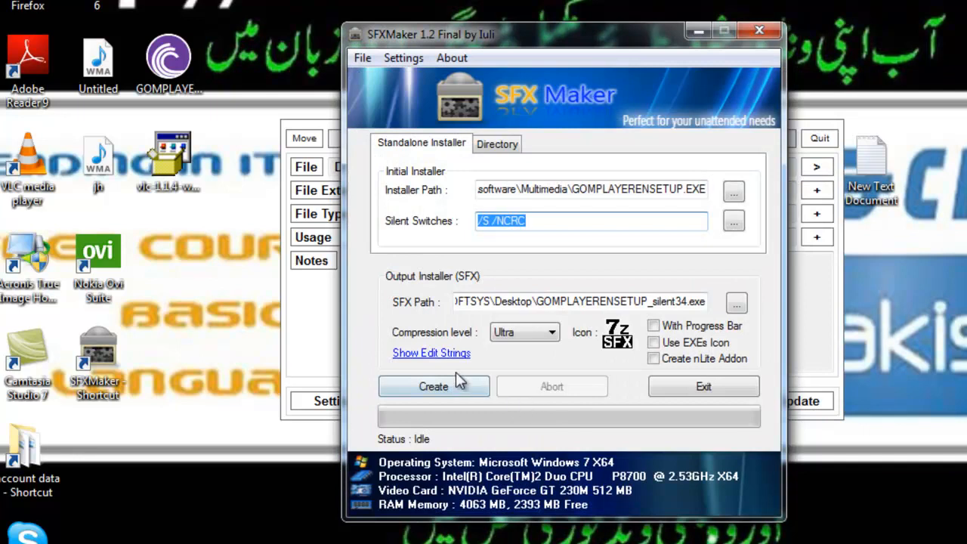
# - Create the switchless GOMPLAYERENSETUP_silent34 installer with Ultra compression and dismiss the completion message
pyautogui.click(433, 387)
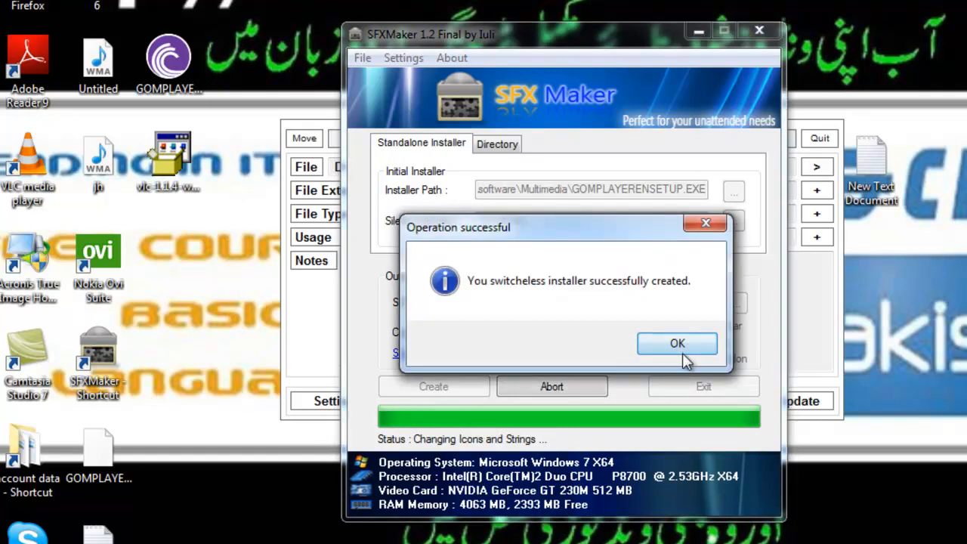
pyautogui.click(683, 352)
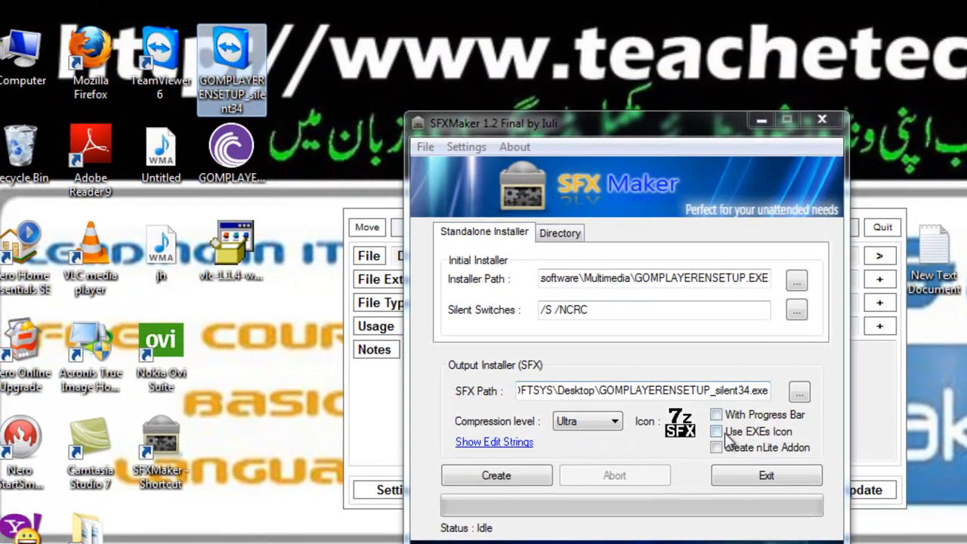
# - Check the Use EXEs Icon option and compare the icons of GOMPLAYERENSETUP_silent34 and GOMPLAYERENSETUP_silent on the desktop
pyautogui.click(716, 431)
pyautogui.click(716, 431)
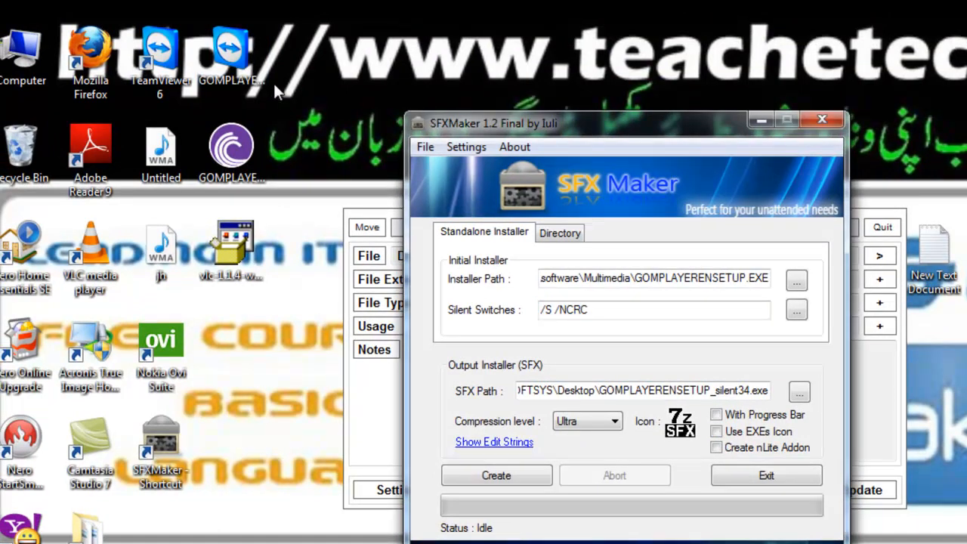
pyautogui.click(249, 75)
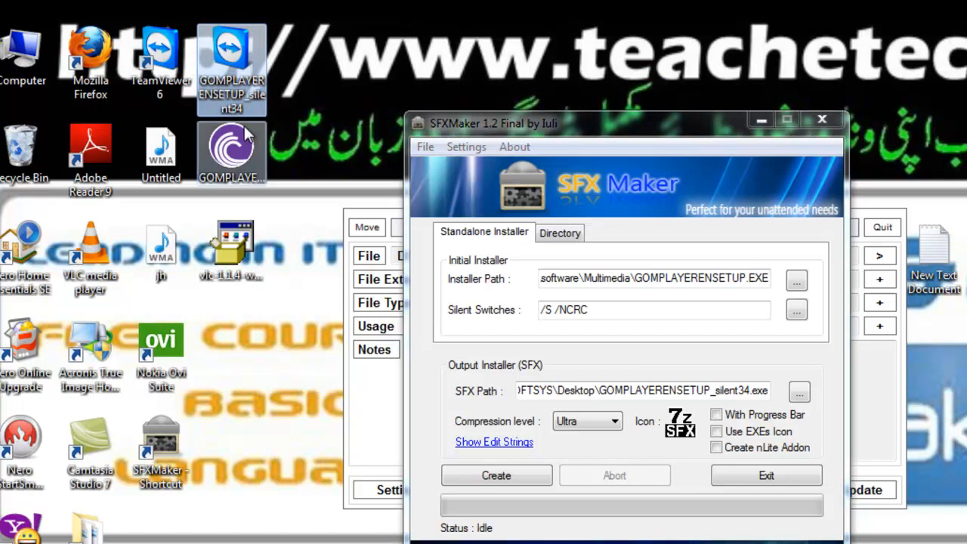
pyautogui.click(247, 154)
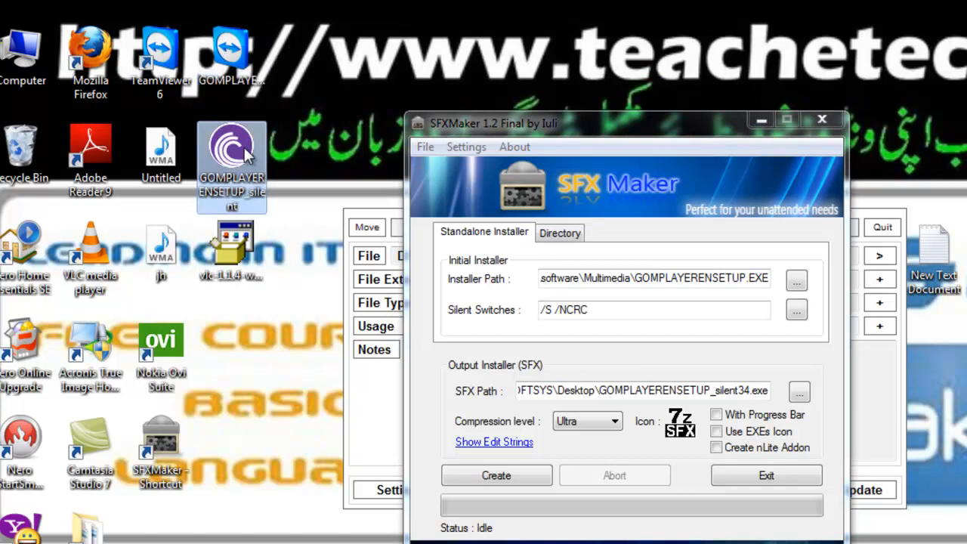
pyautogui.click(246, 76)
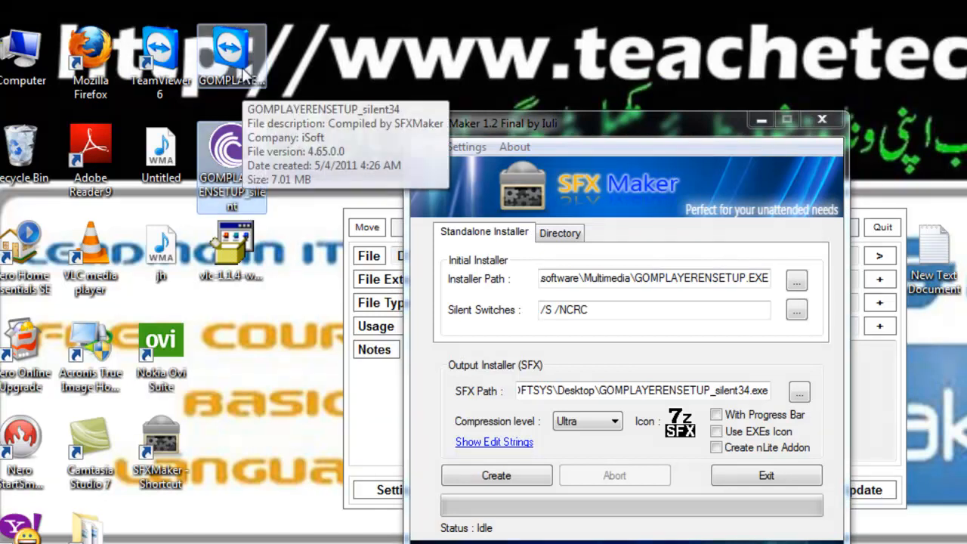
pyautogui.click(490, 291)
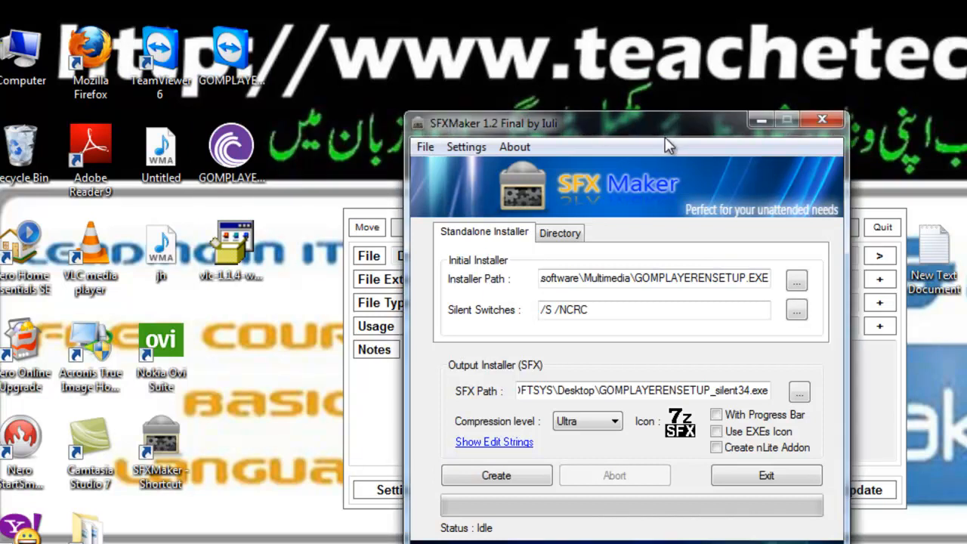
pyautogui.click(255, 60)
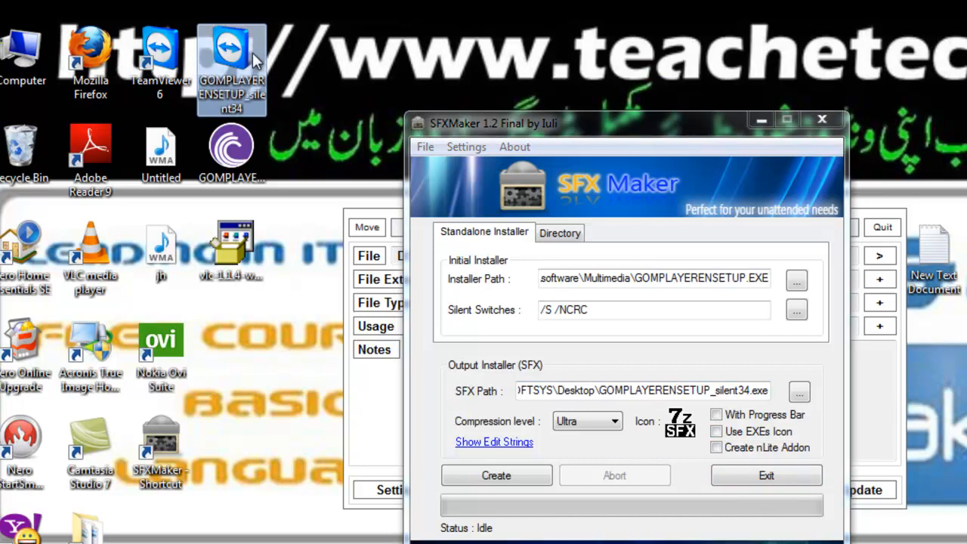
# - Close SFXMaker and Universal Silent Switch Finder, and refresh the desktop
pyautogui.click(823, 122)
pyautogui.click(883, 227)
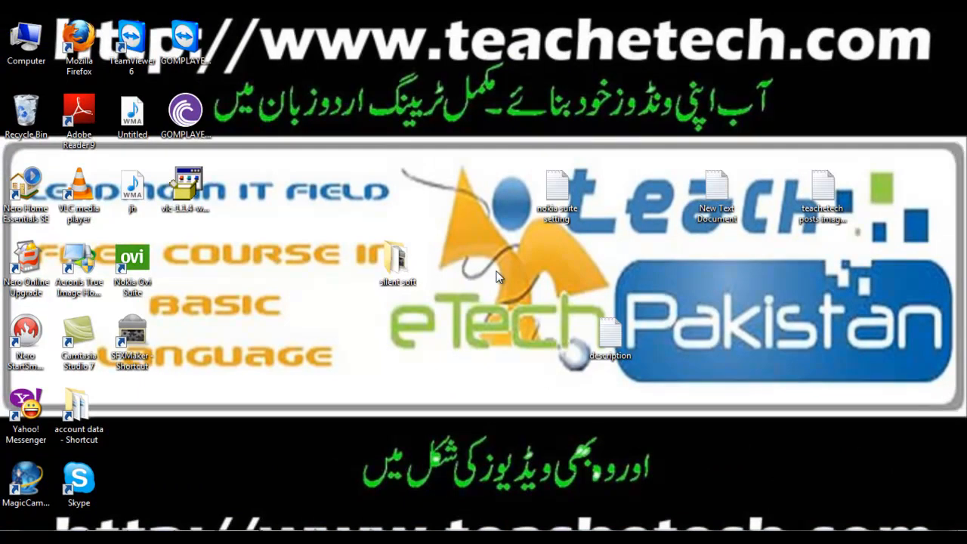
pyautogui.rightClick(496, 276)
pyautogui.click(529, 311)
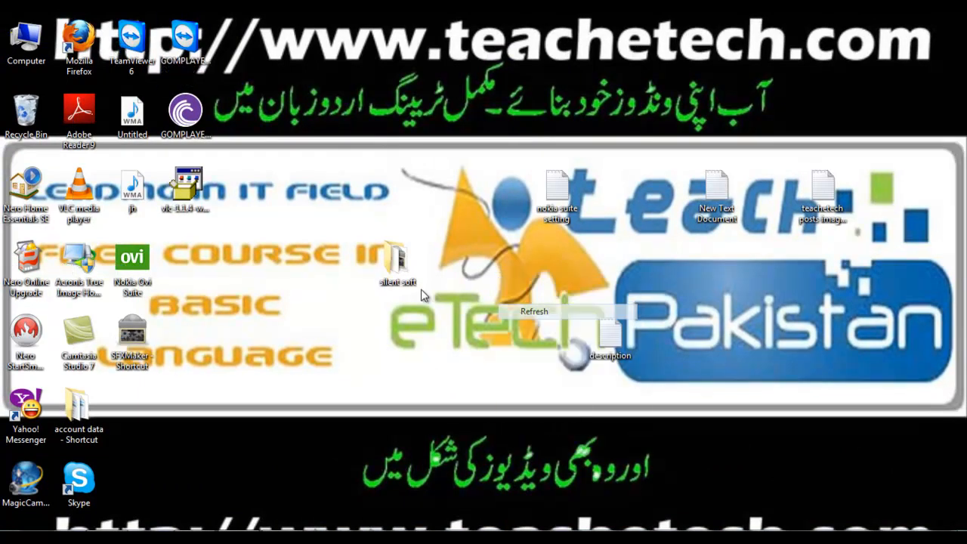
pyautogui.moveTo(408, 289)
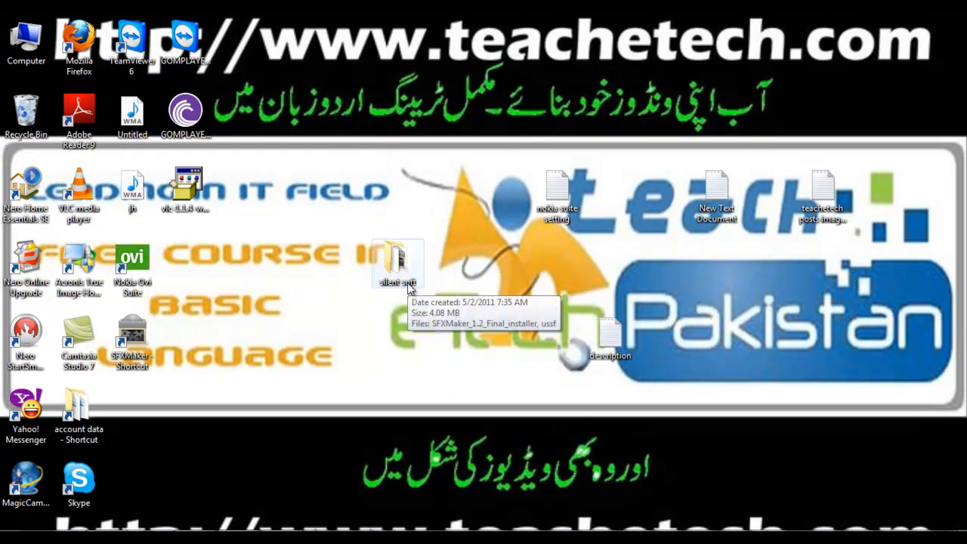